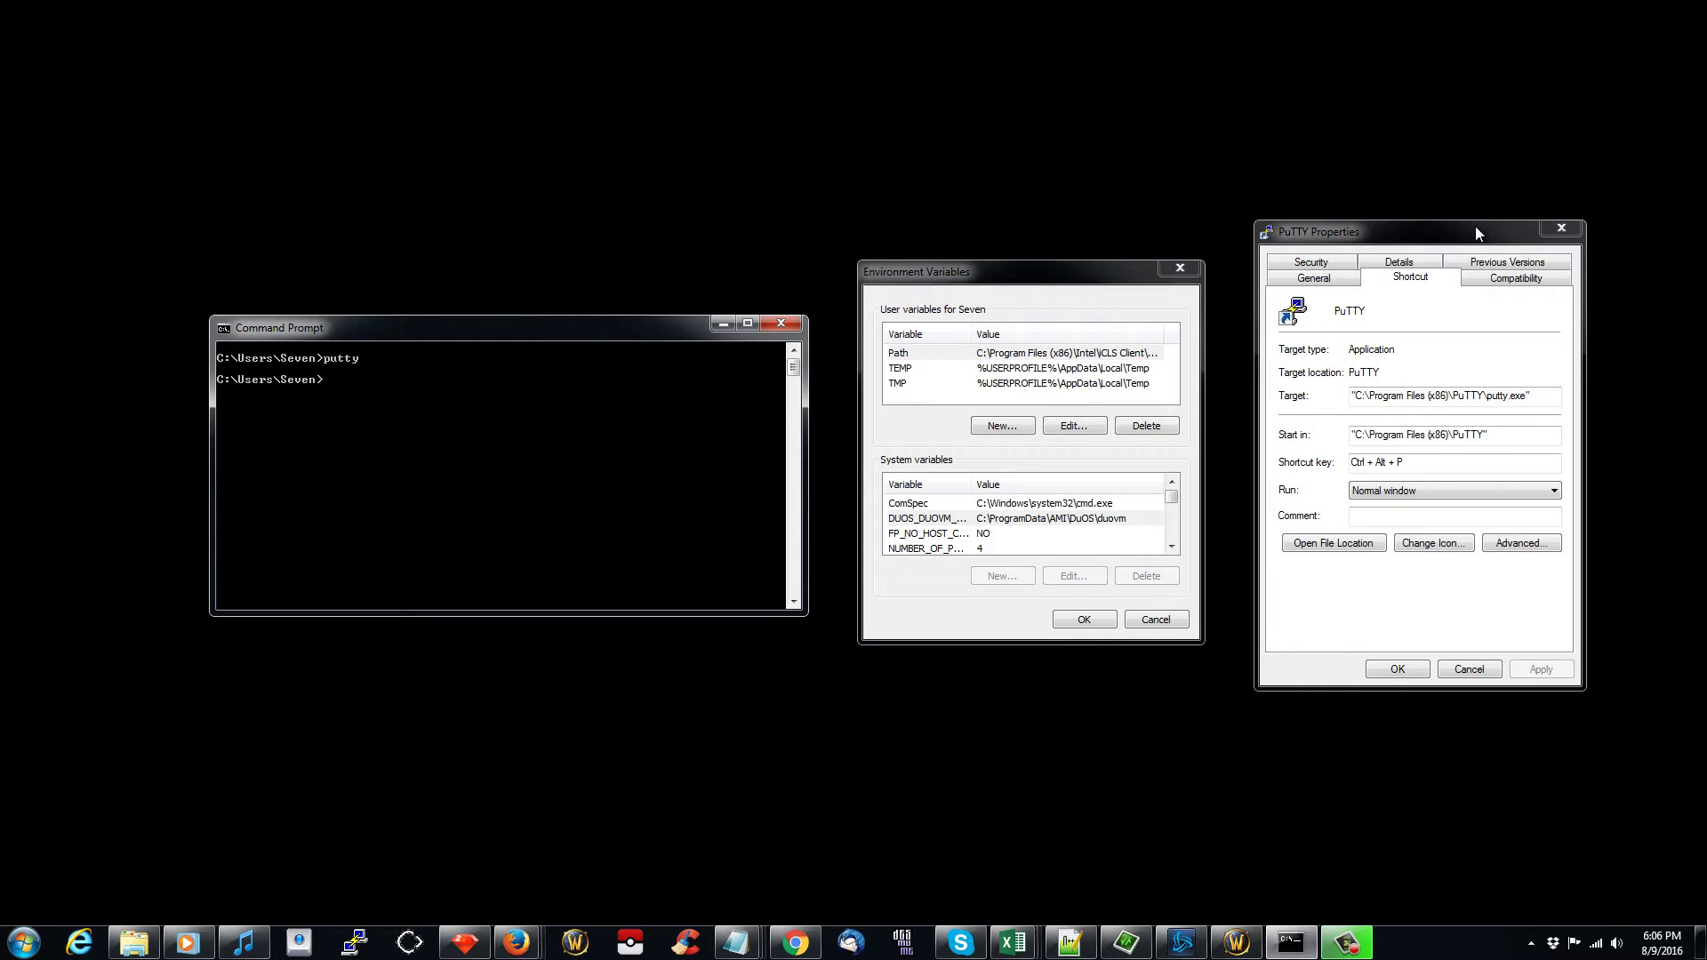
# Nudge the PuTTY shortcut Properties window into place, then close it.
pyautogui.moveTo(1475, 226); pyautogui.dragTo(1448, 214)
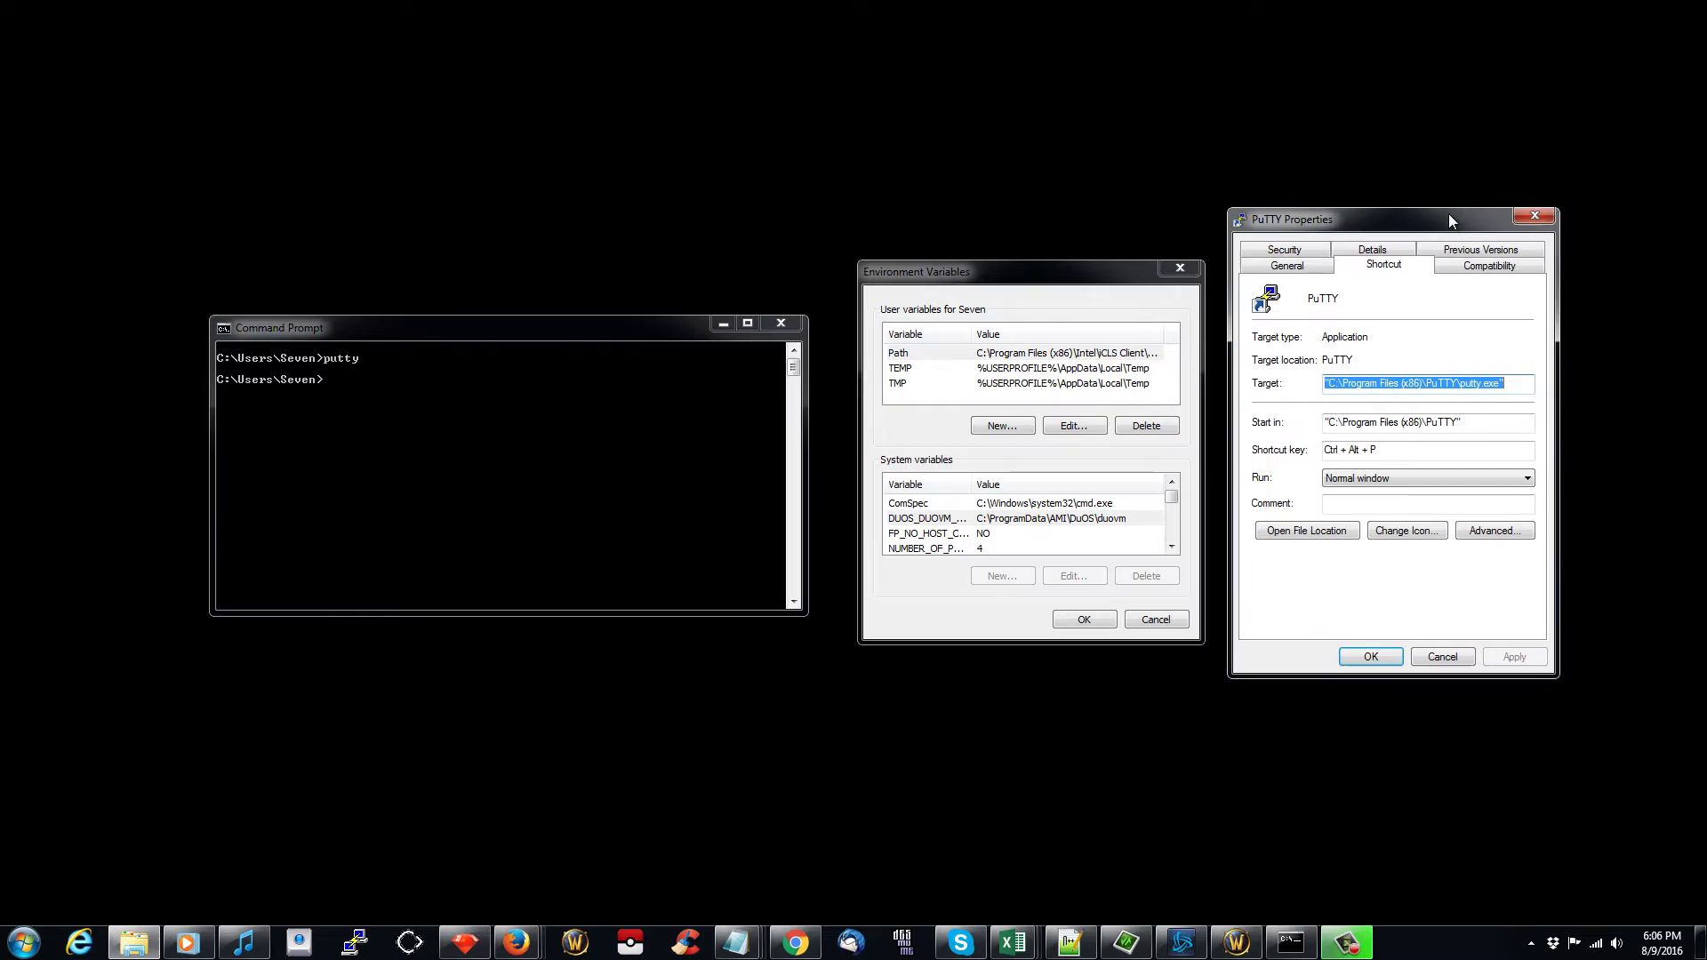
pyautogui.click(380, 476)
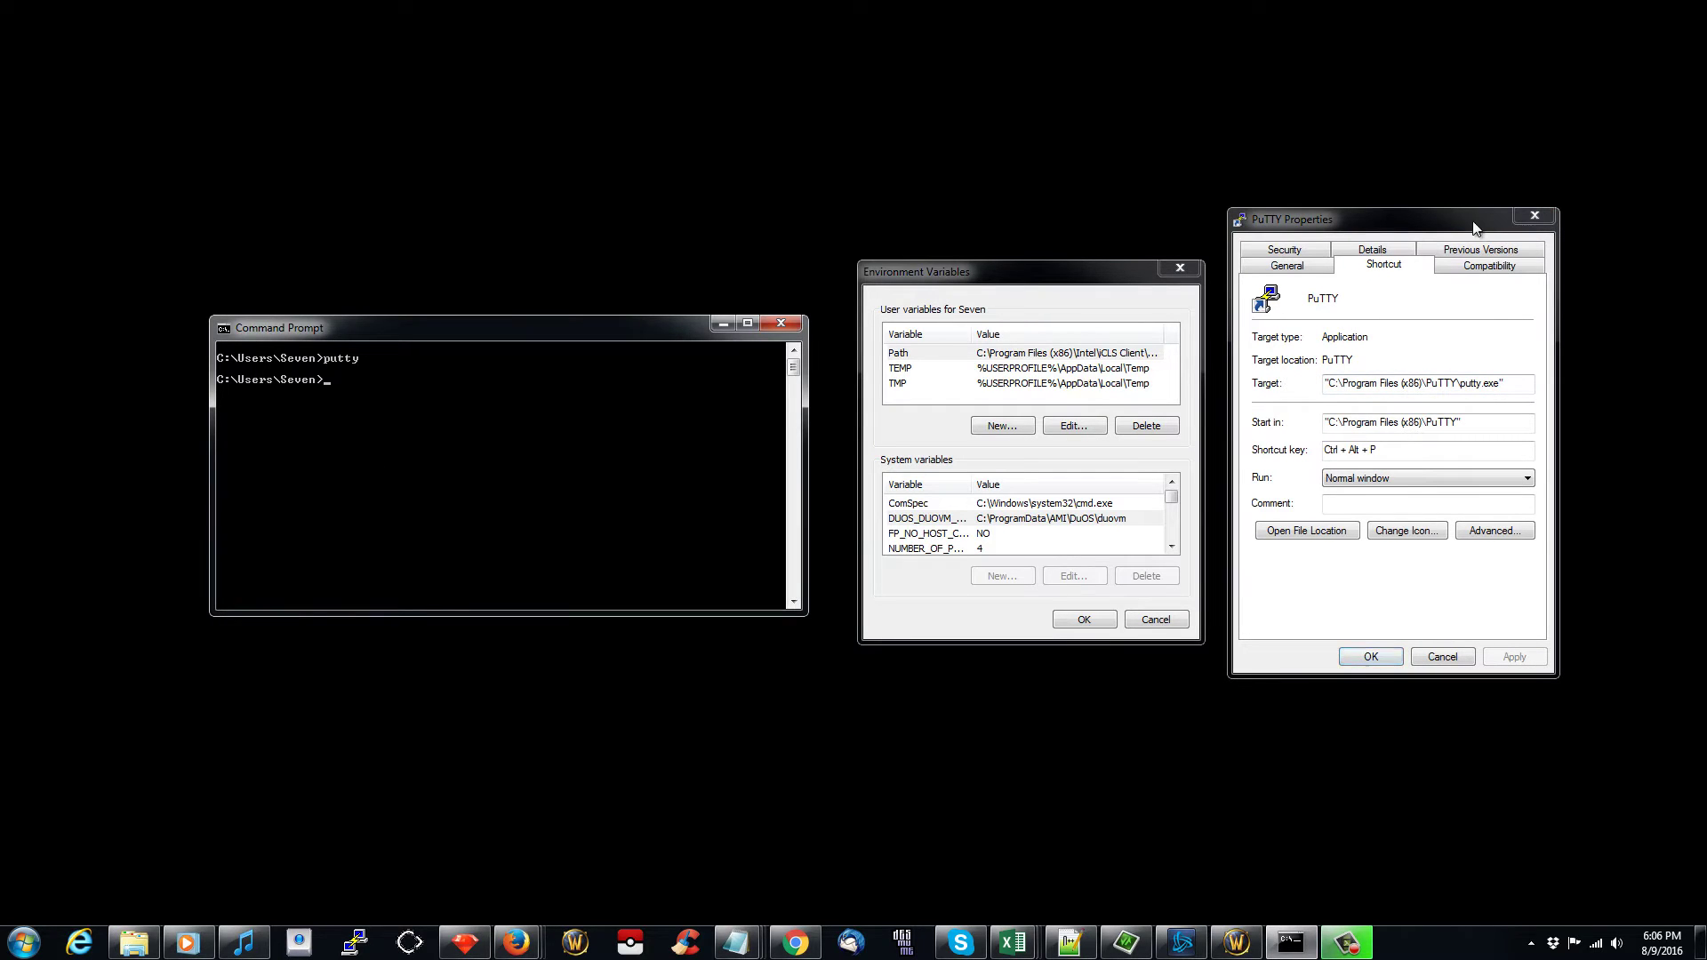
pyautogui.moveTo(1409, 226); pyautogui.dragTo(1409, 239)
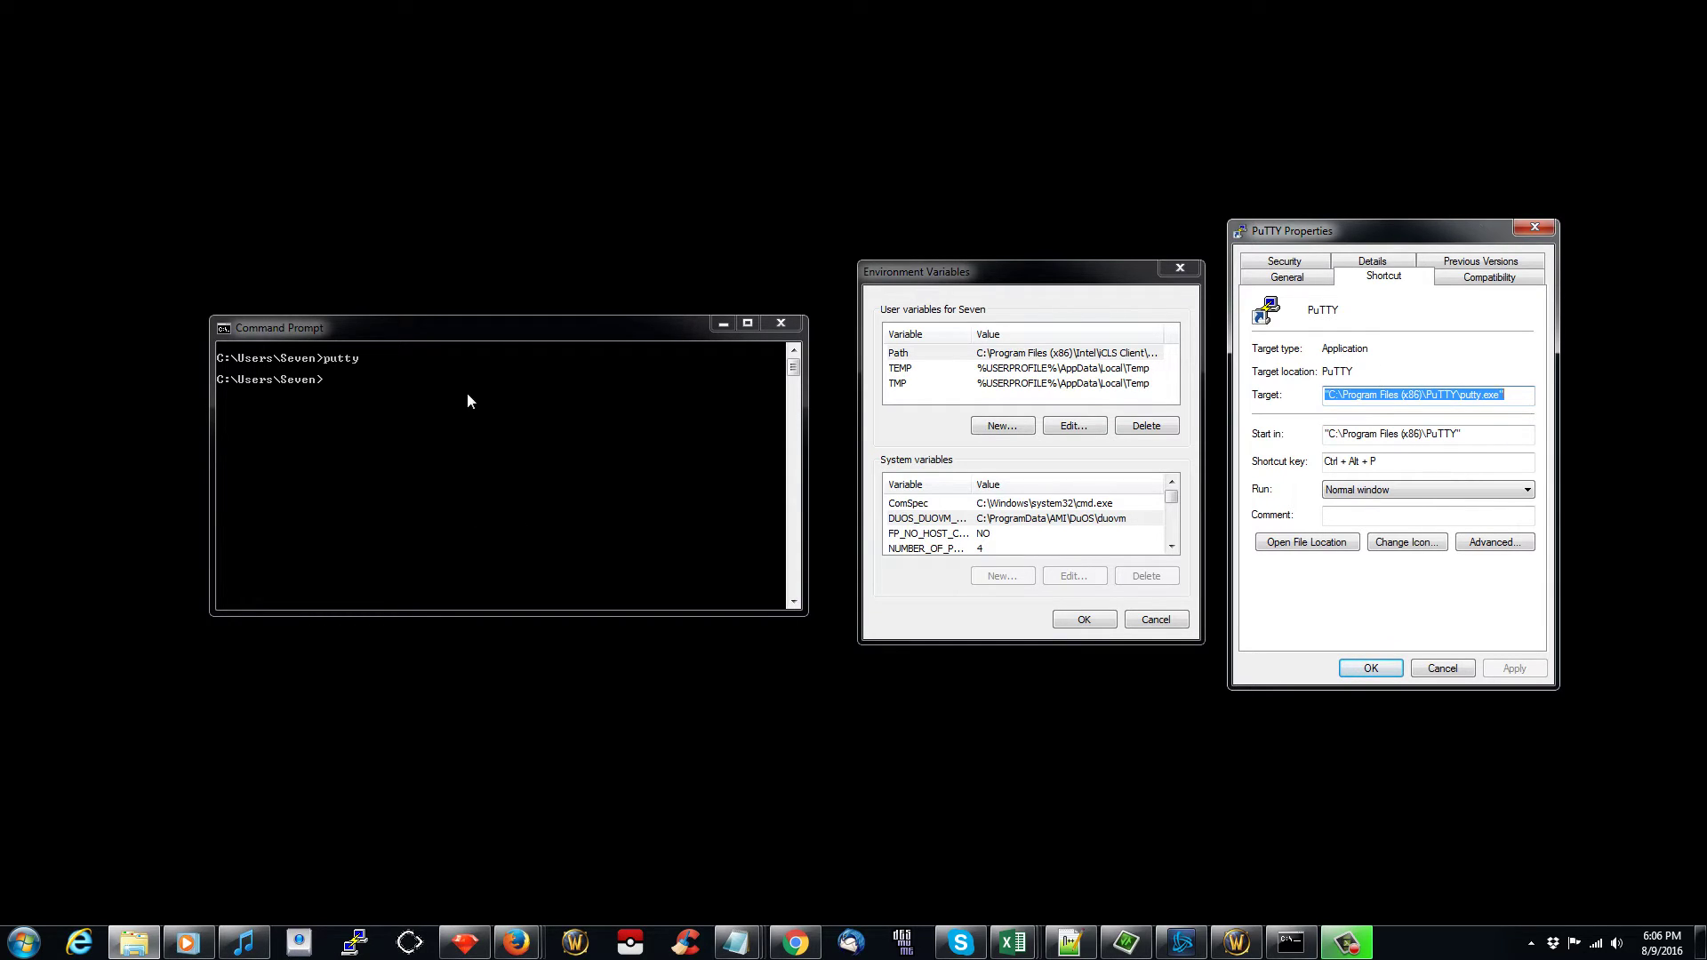
pyautogui.click(1536, 229)
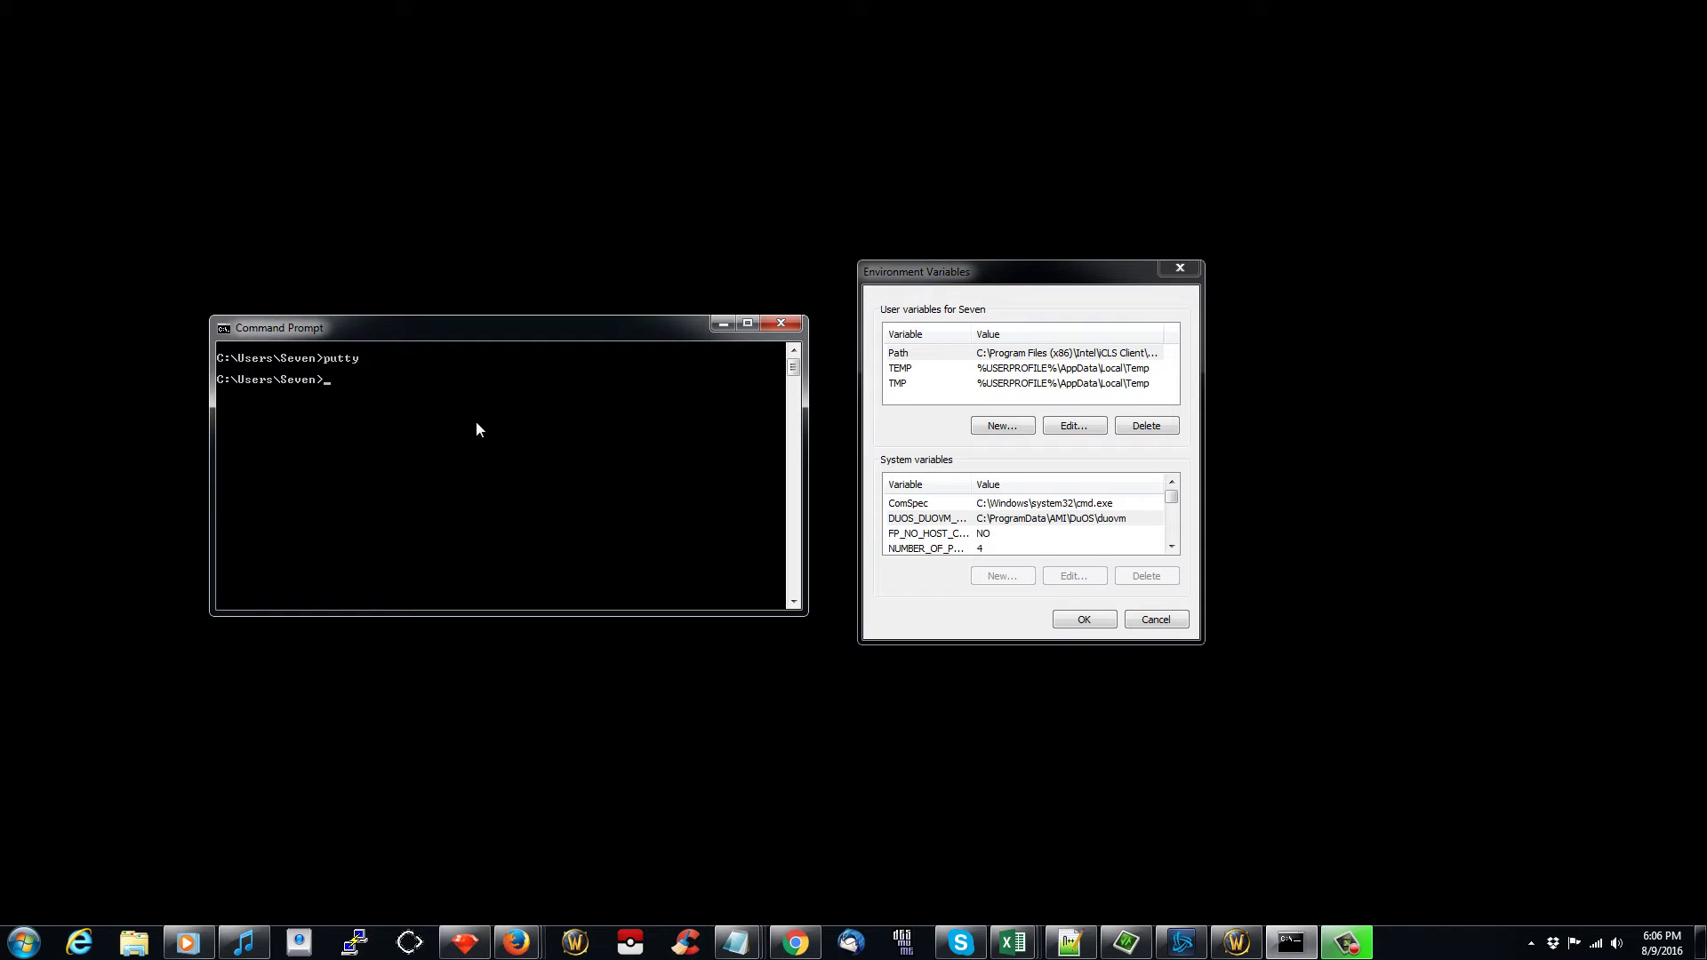
pyautogui.write('putty')
# Run putty at the prompt and close the PuTTY Configuration window it opens.
pyautogui.press('Return')
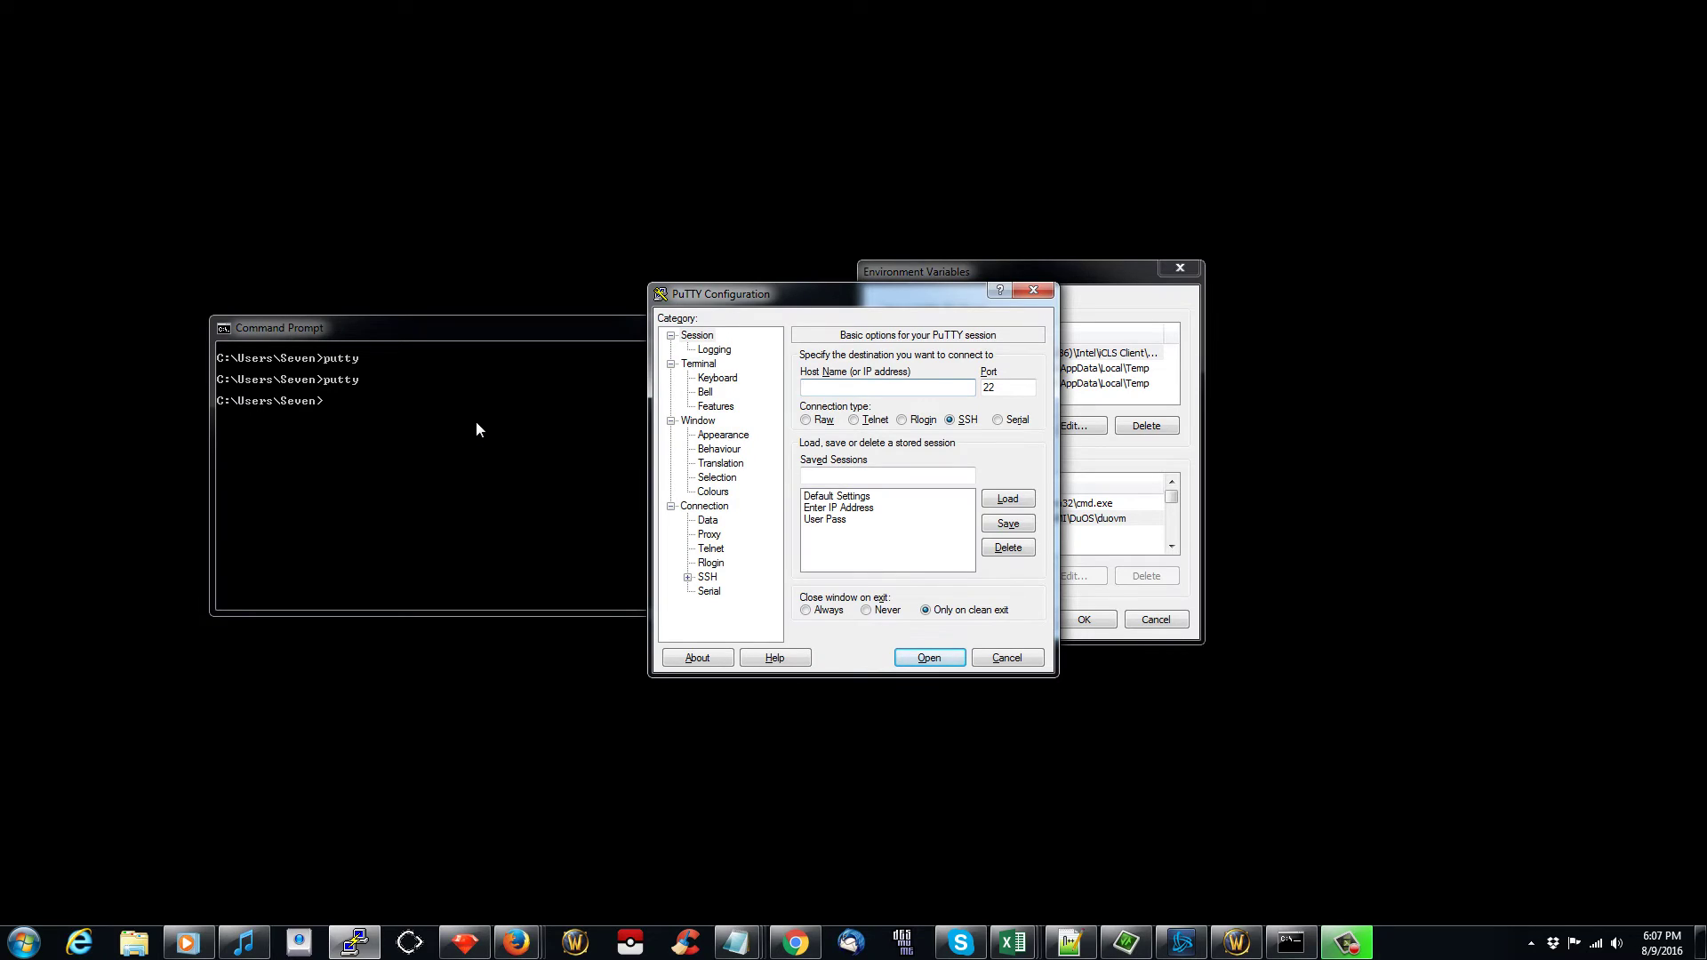
pyautogui.click(1036, 291)
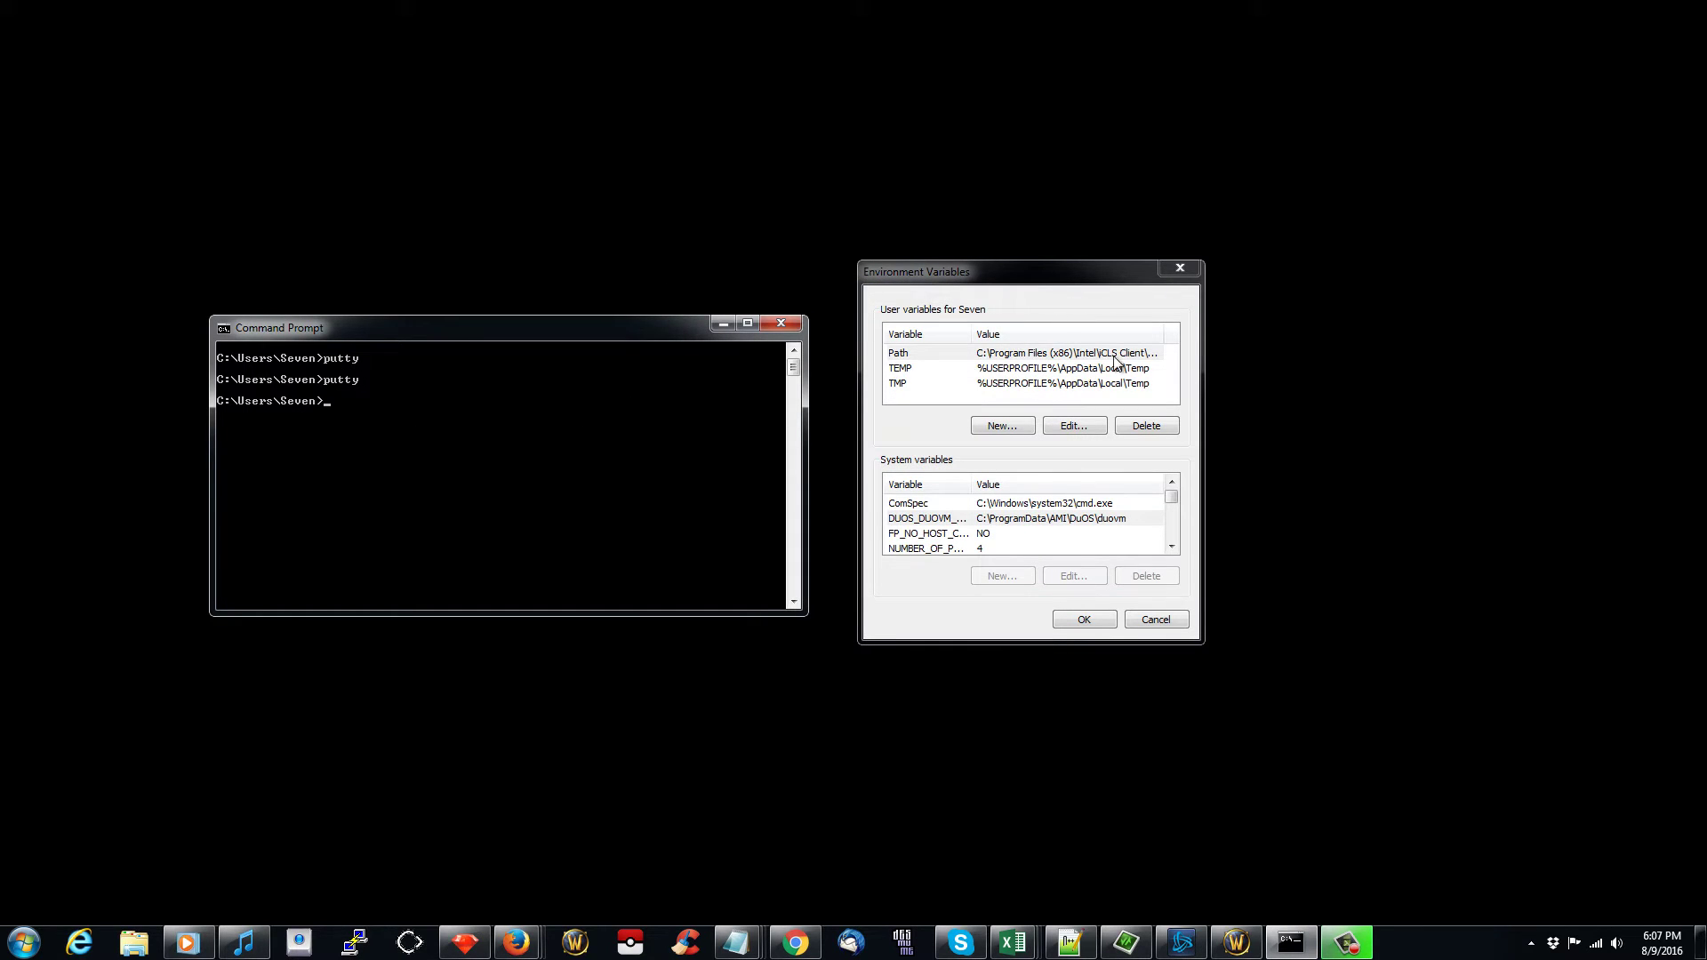
# Select the user Path entry, briefly switch to Command Prompt, then bring up the Start menu.
pyautogui.moveTo(996, 277); pyautogui.dragTo(967, 291)
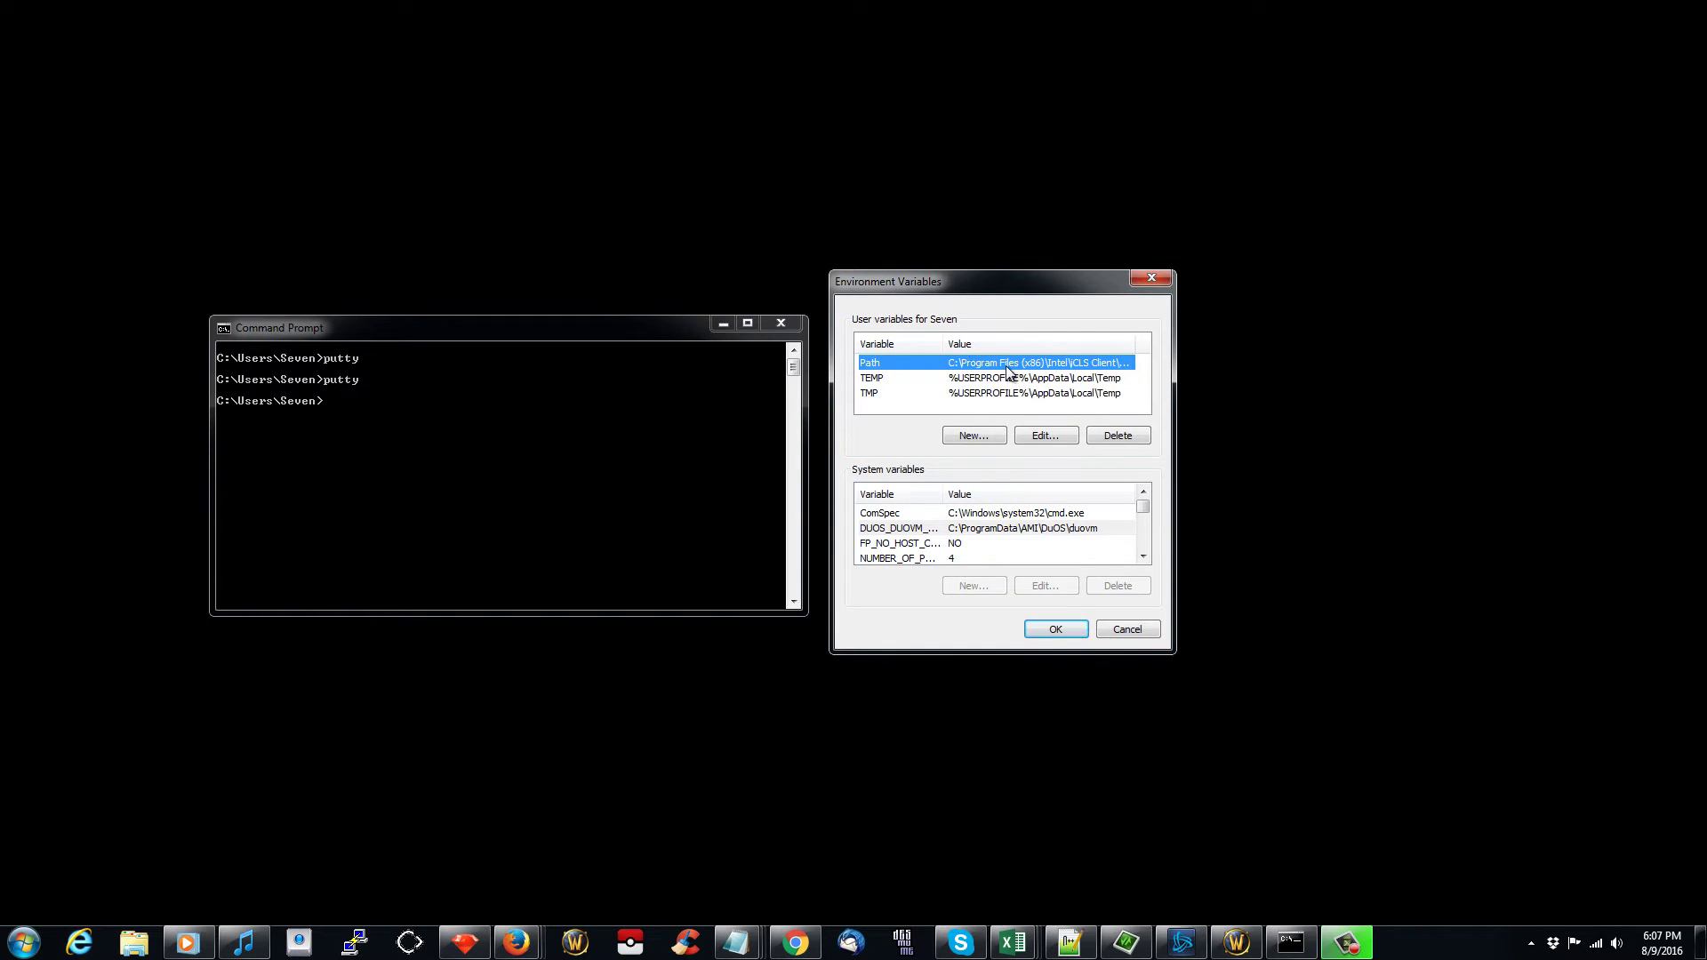
pyautogui.click(437, 434)
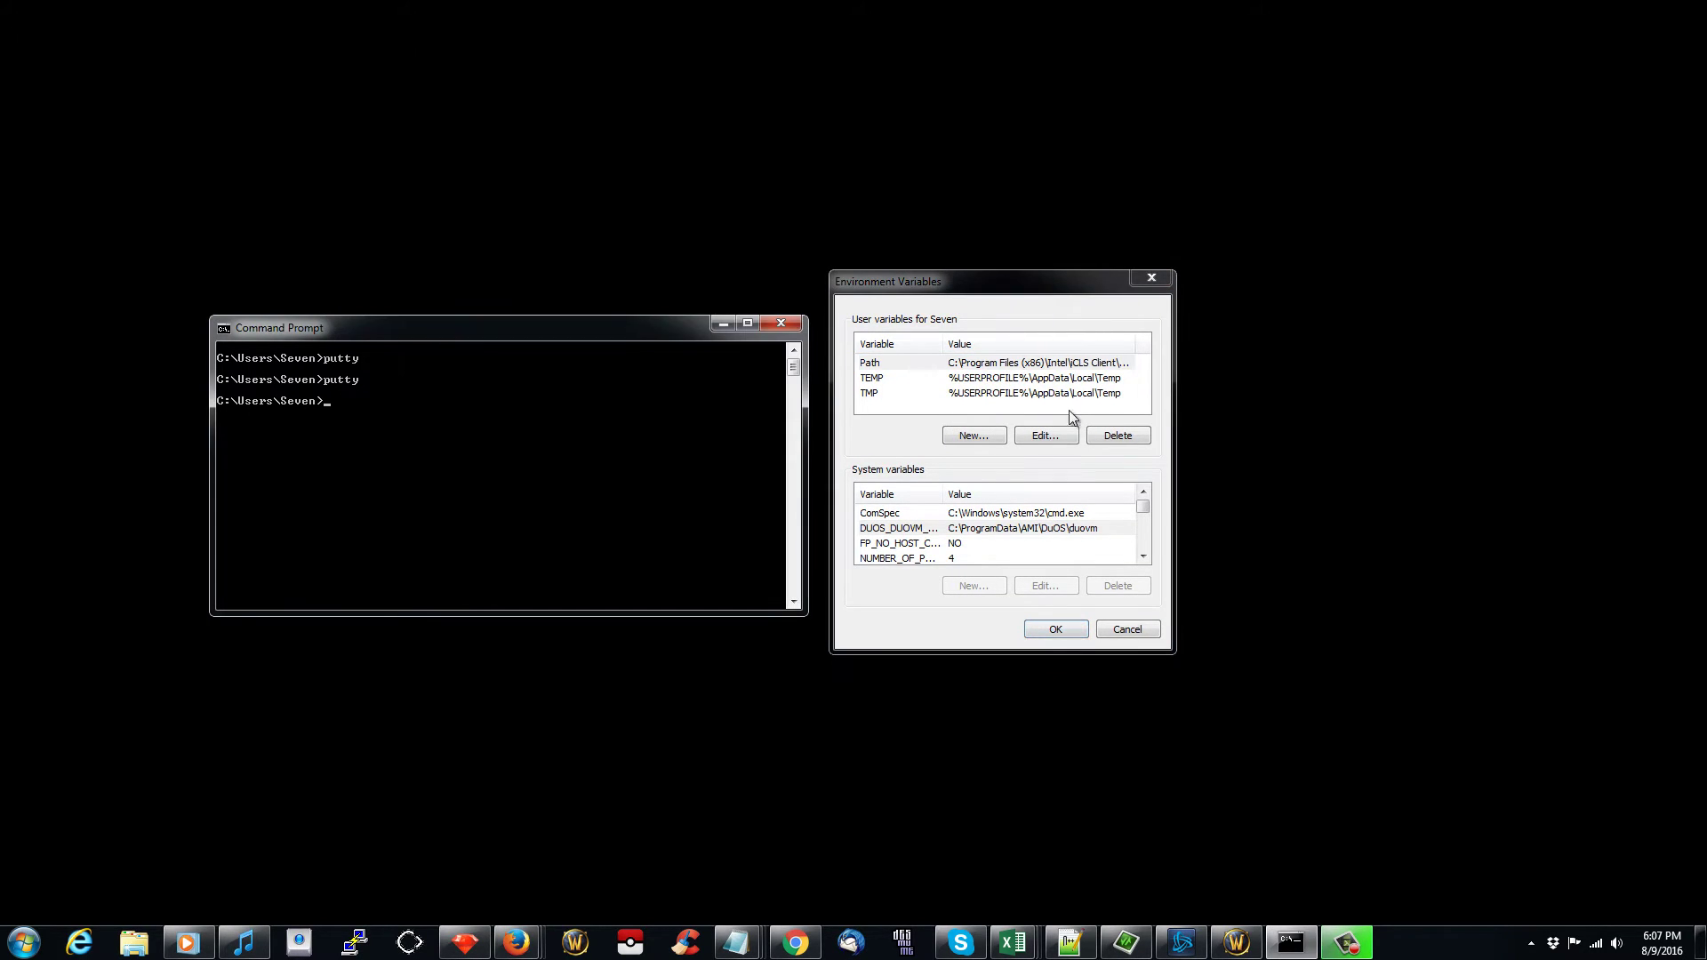
pyautogui.click(1062, 366)
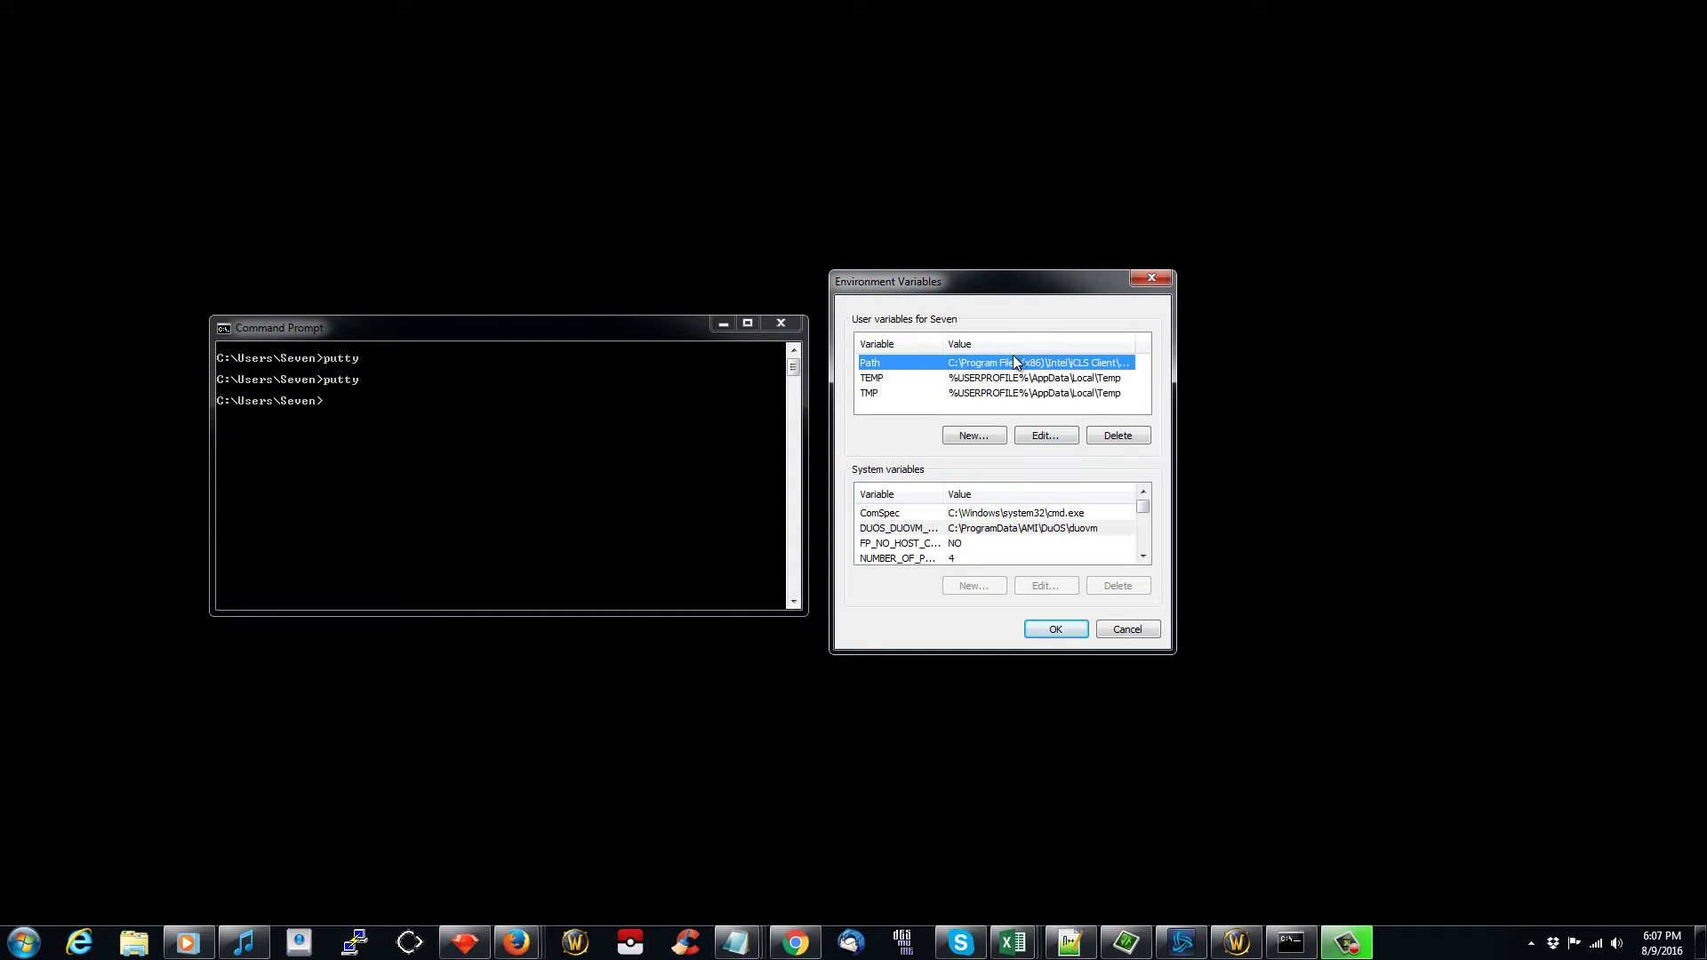
pyautogui.click(21, 941)
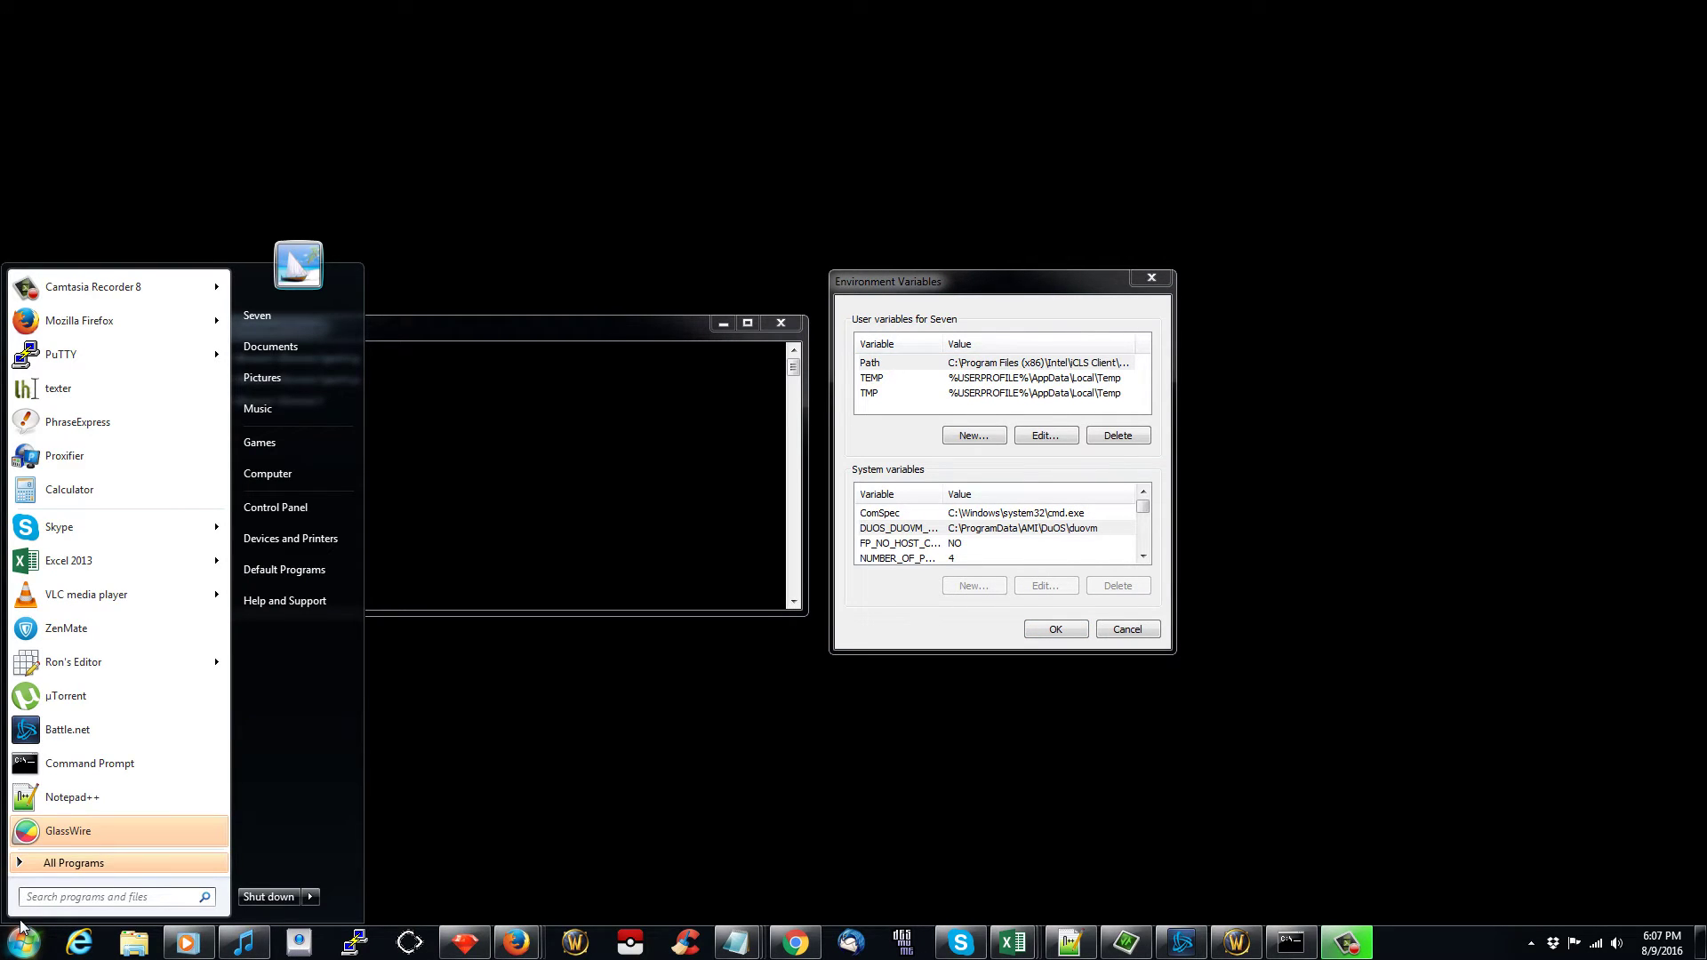
pyautogui.write('p')
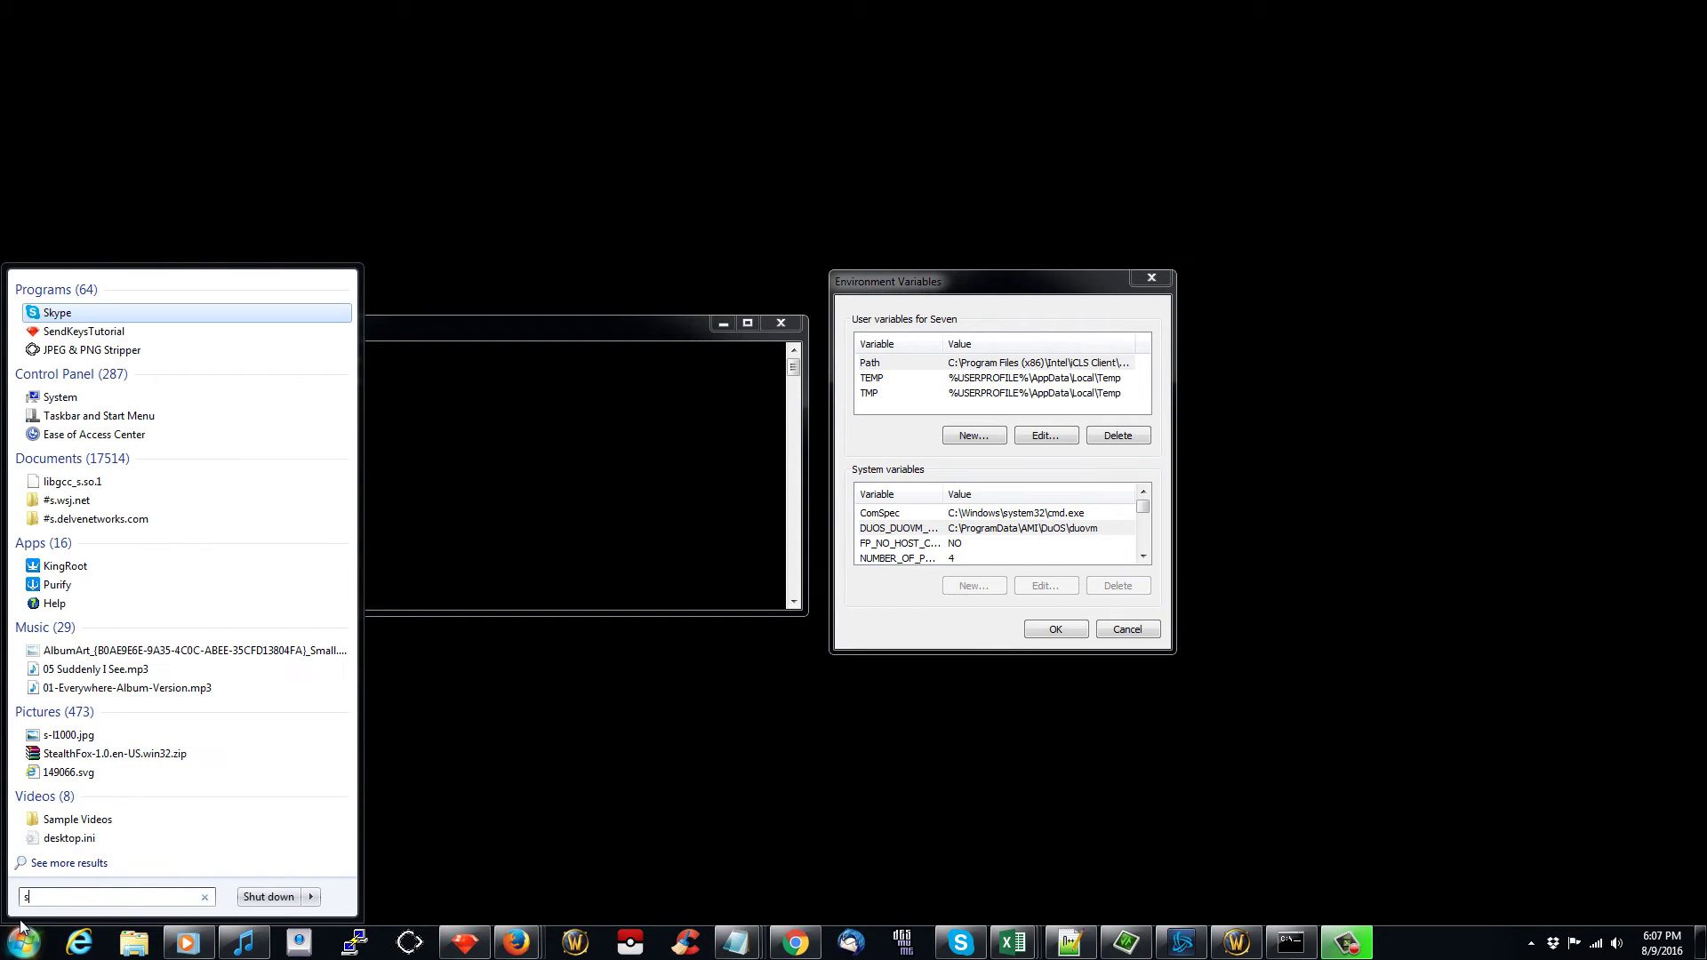
# Open 'Edit environment variables for your account' from Start search and close the duplicate dialog.
pyautogui.press('BackSpace')
pyautogui.write('va')
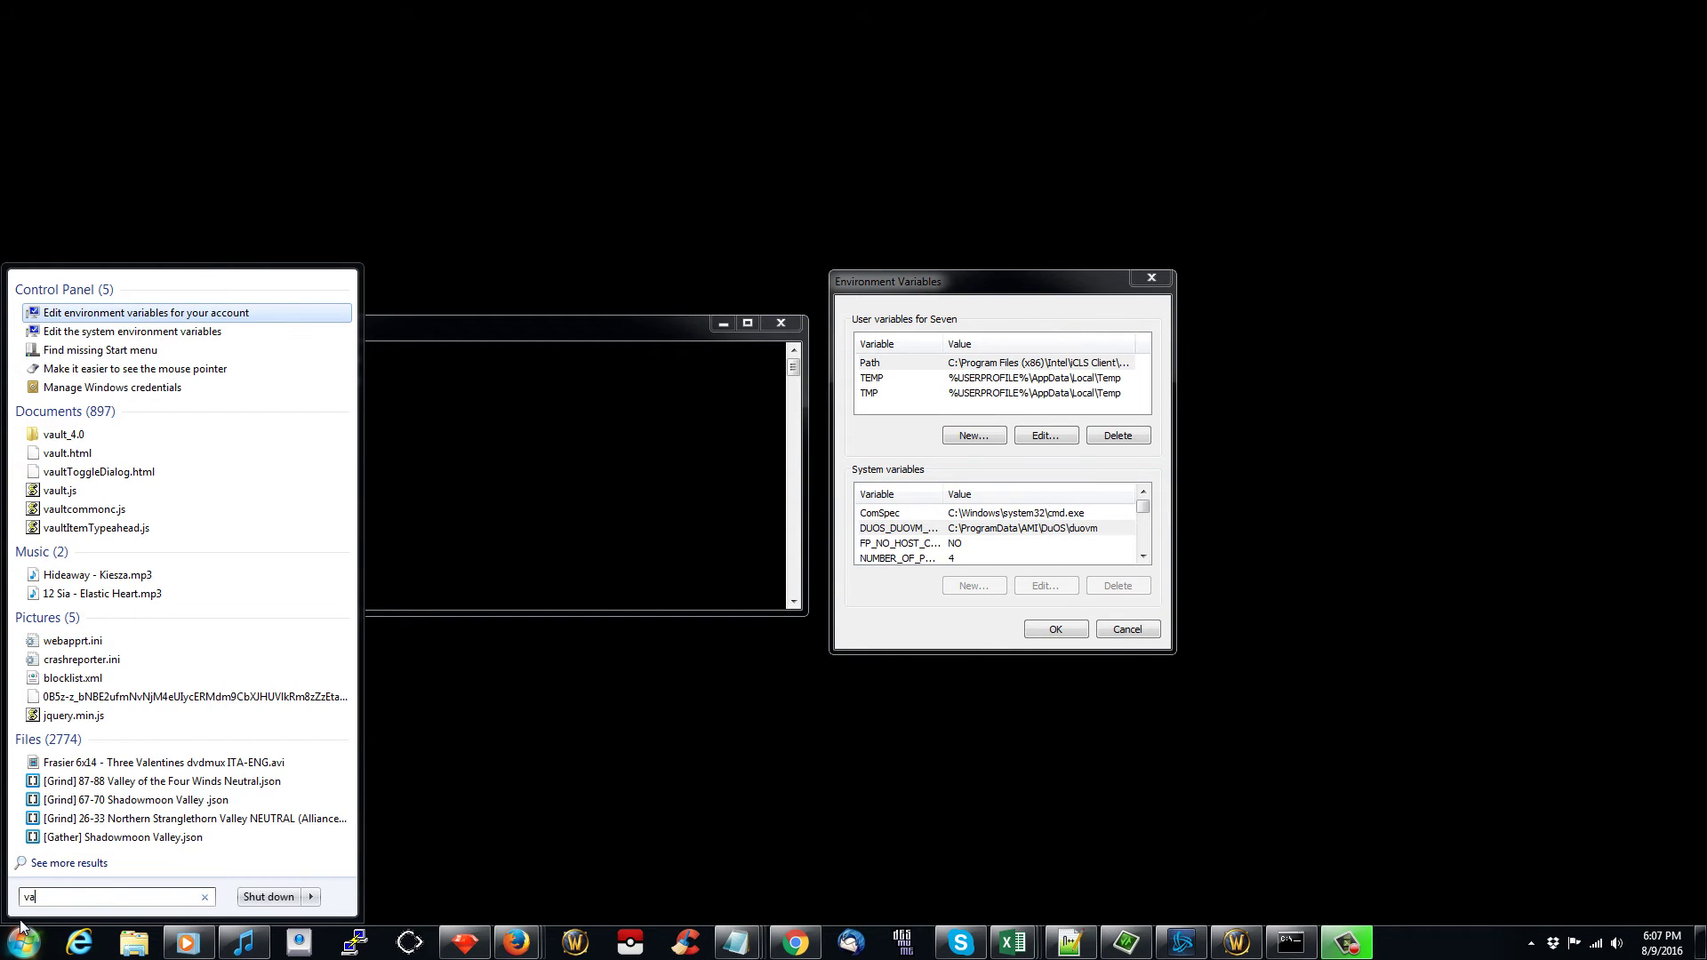
pyautogui.write('r')
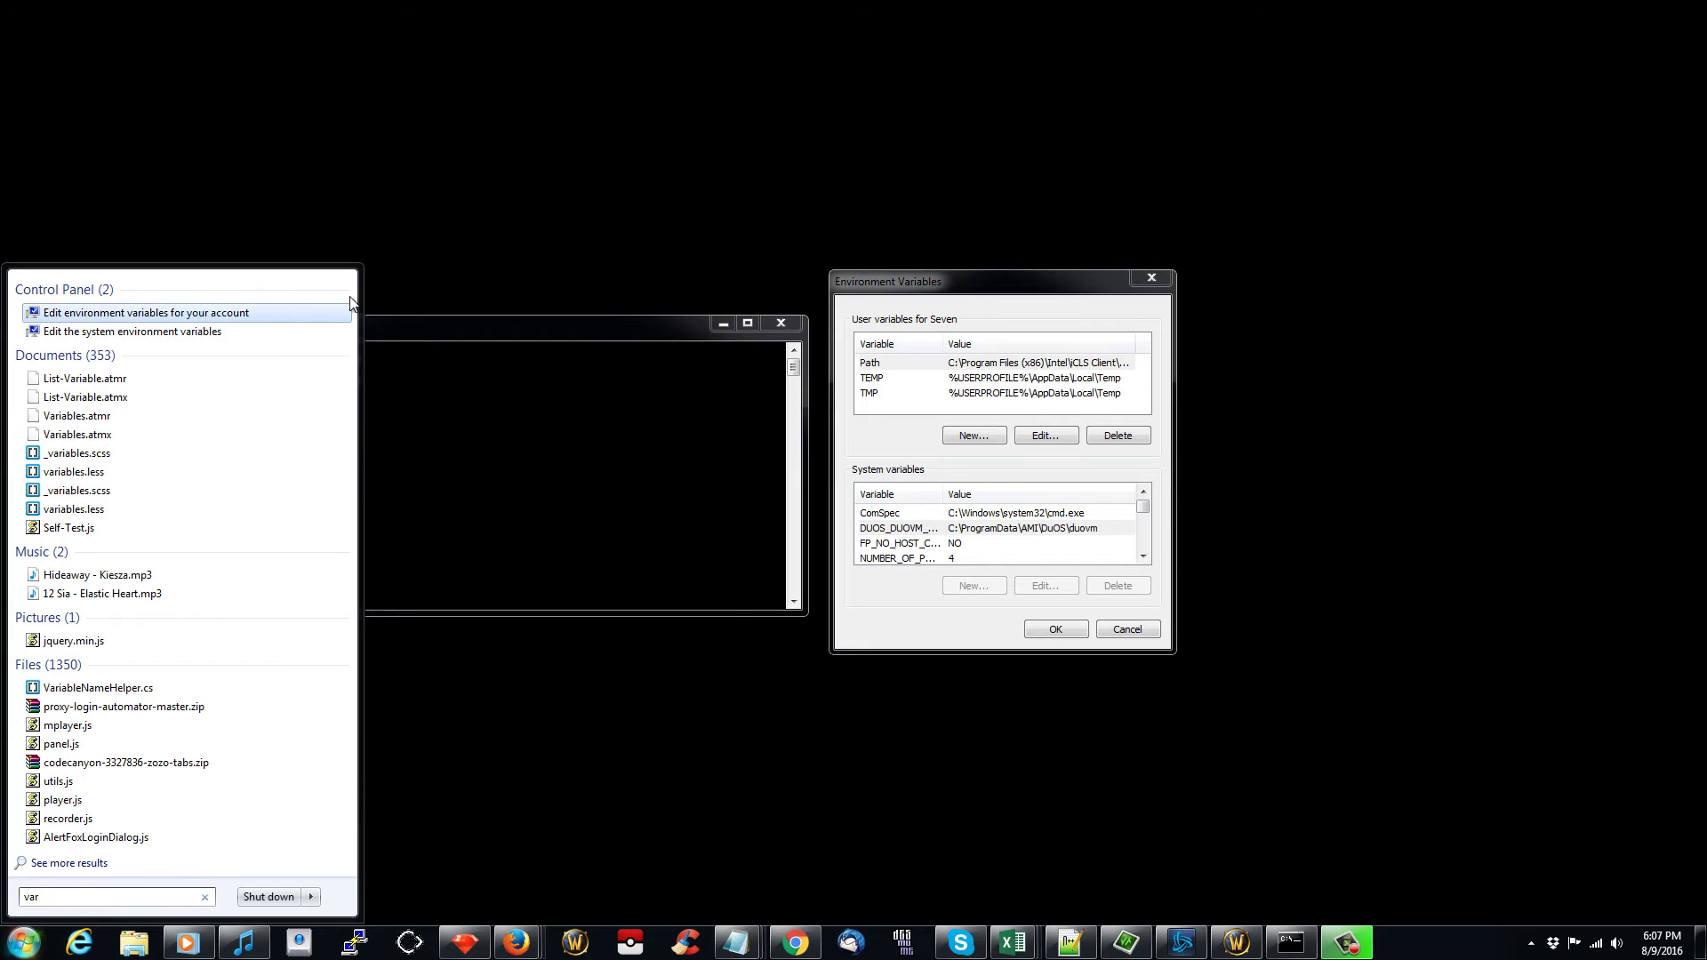
pyautogui.click(161, 312)
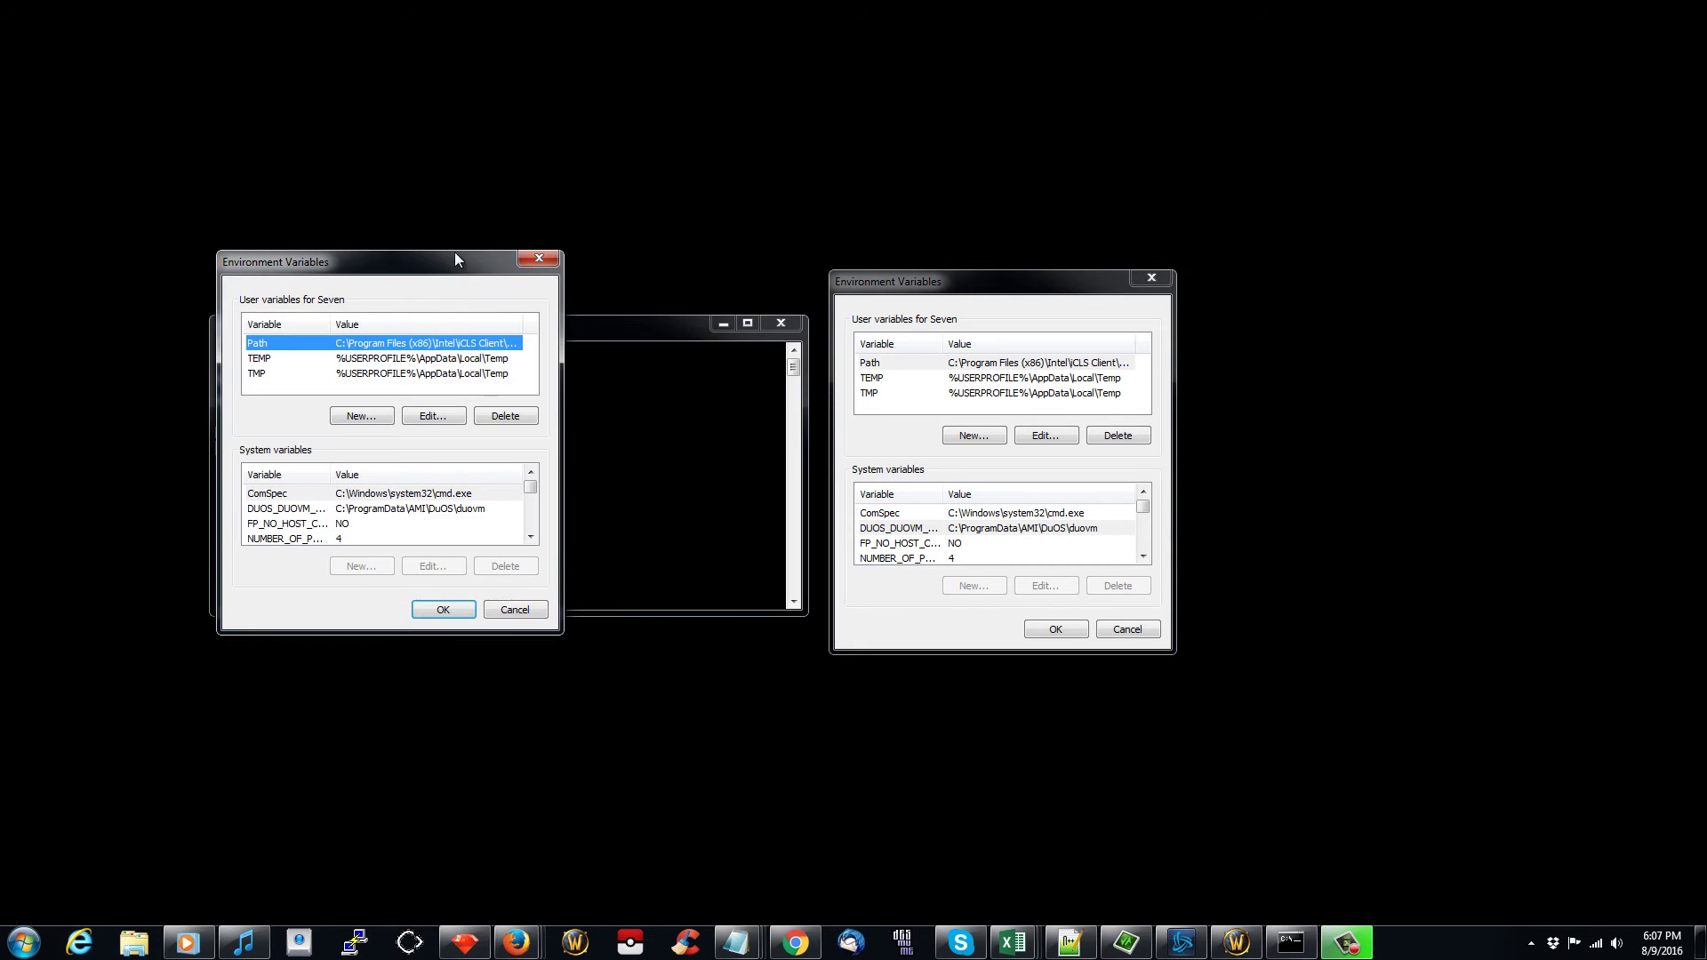
pyautogui.click(528, 262)
pyautogui.moveTo(918, 285); pyautogui.dragTo(948, 283)
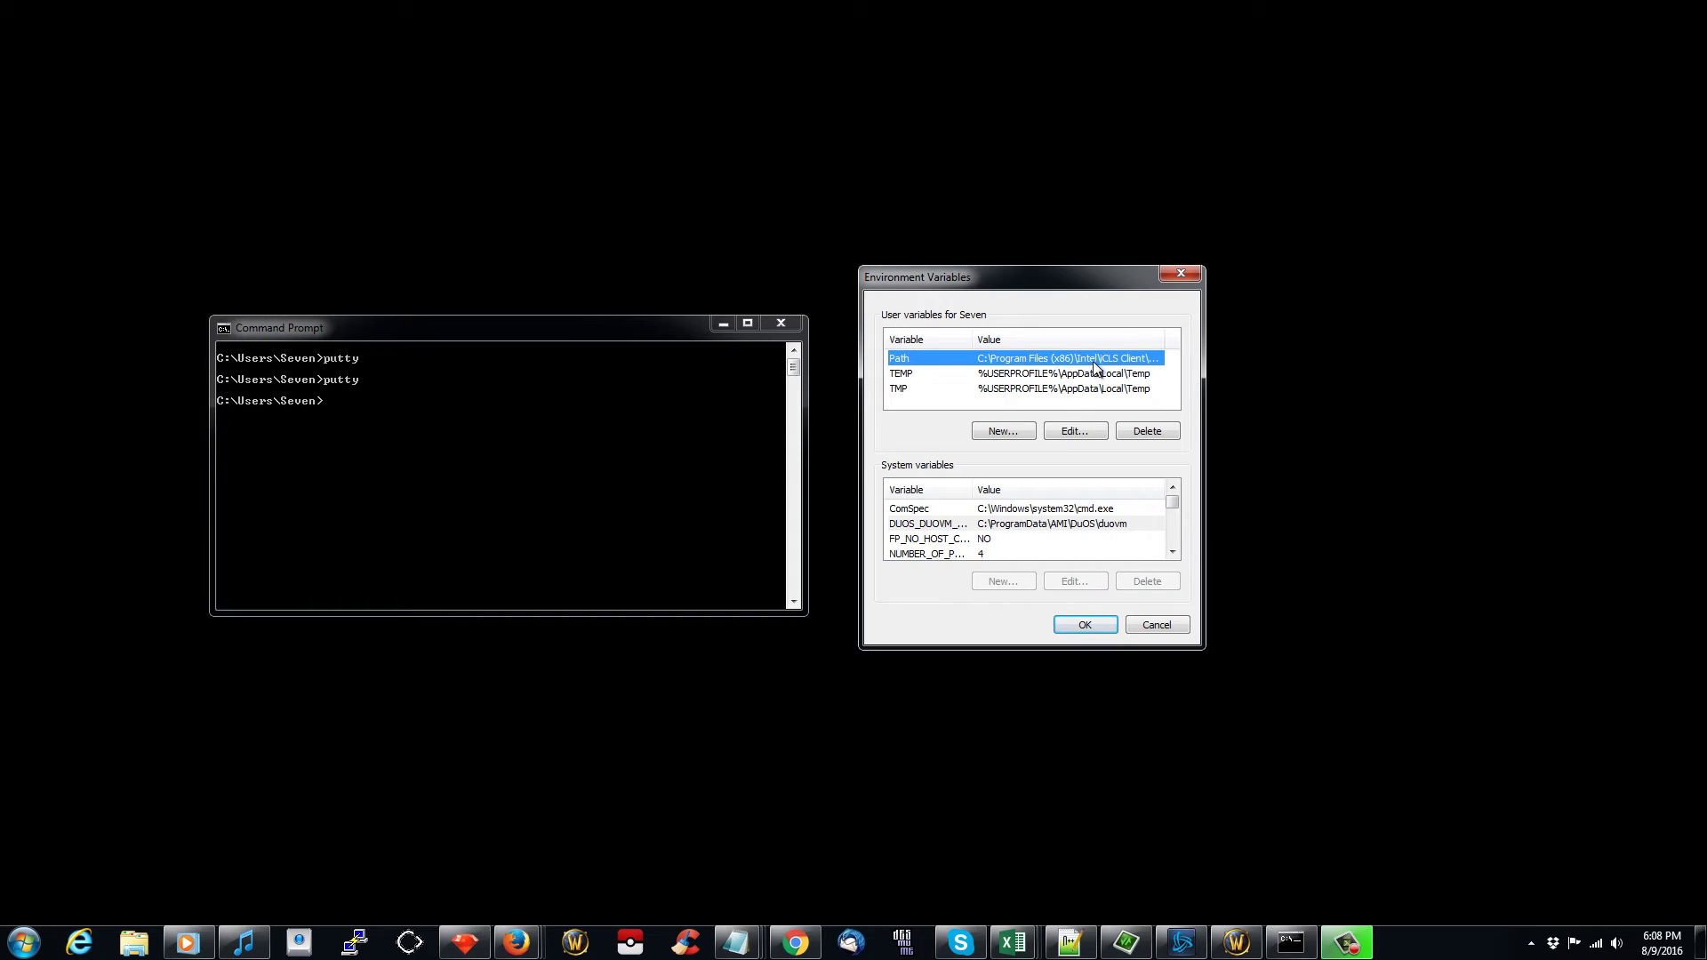
# Open the user Path variable for editing with the cursor at the end of its value.
pyautogui.click(1073, 434)
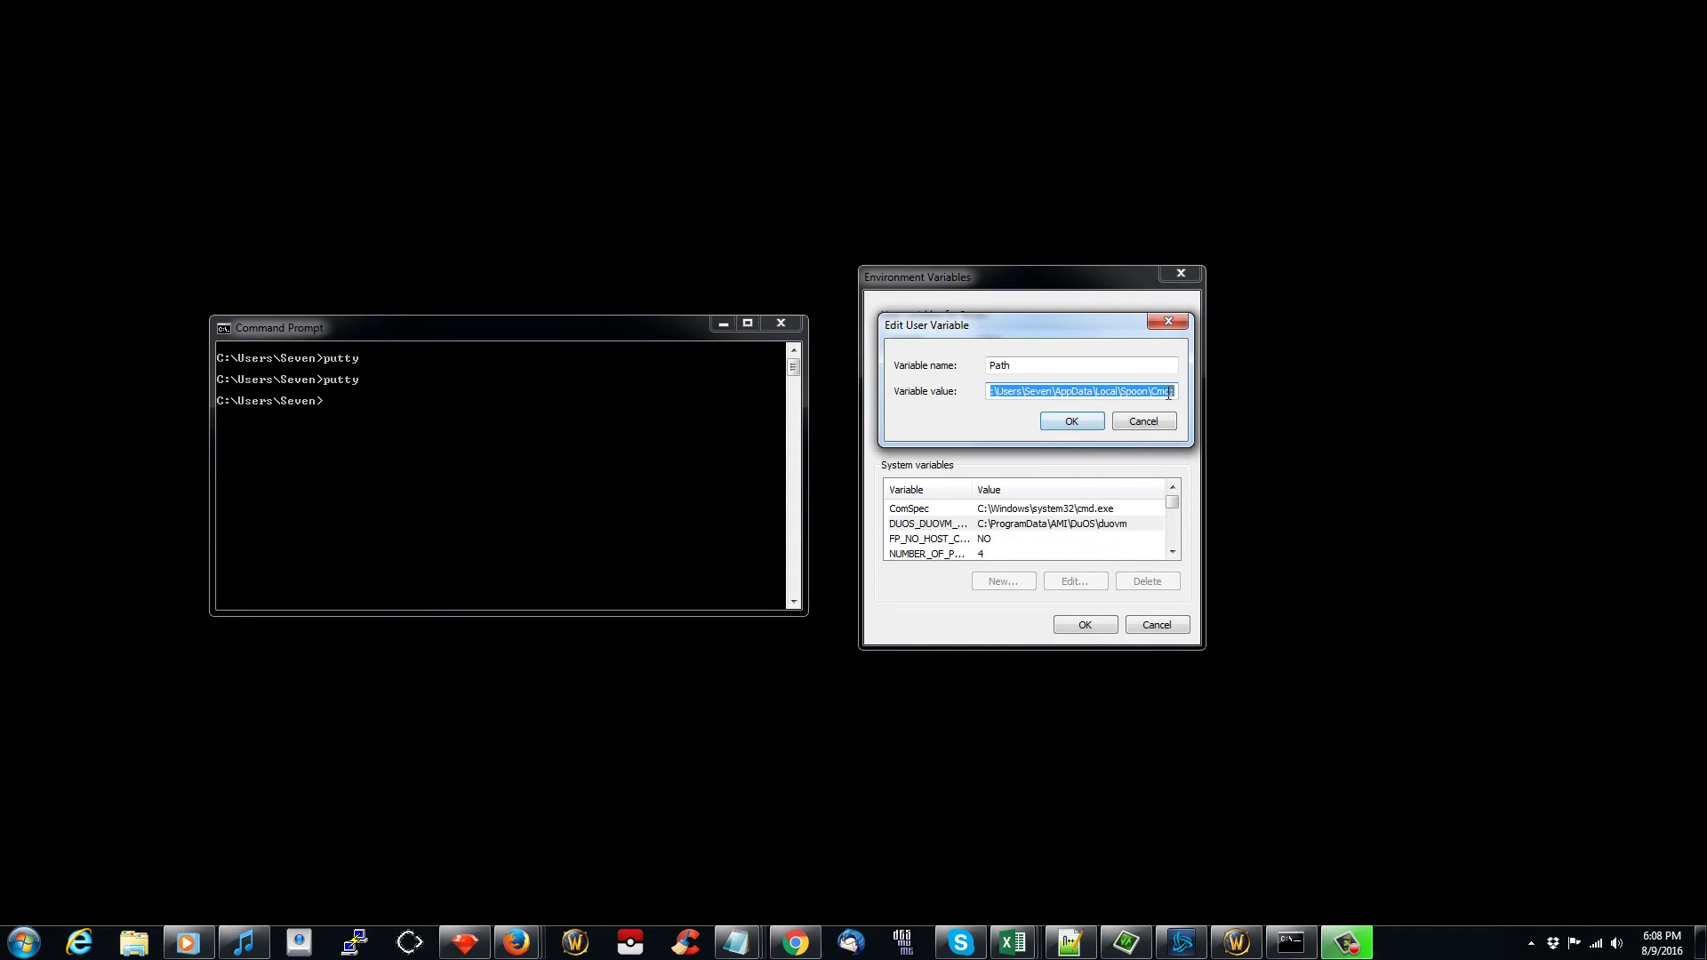
pyautogui.click(1175, 389)
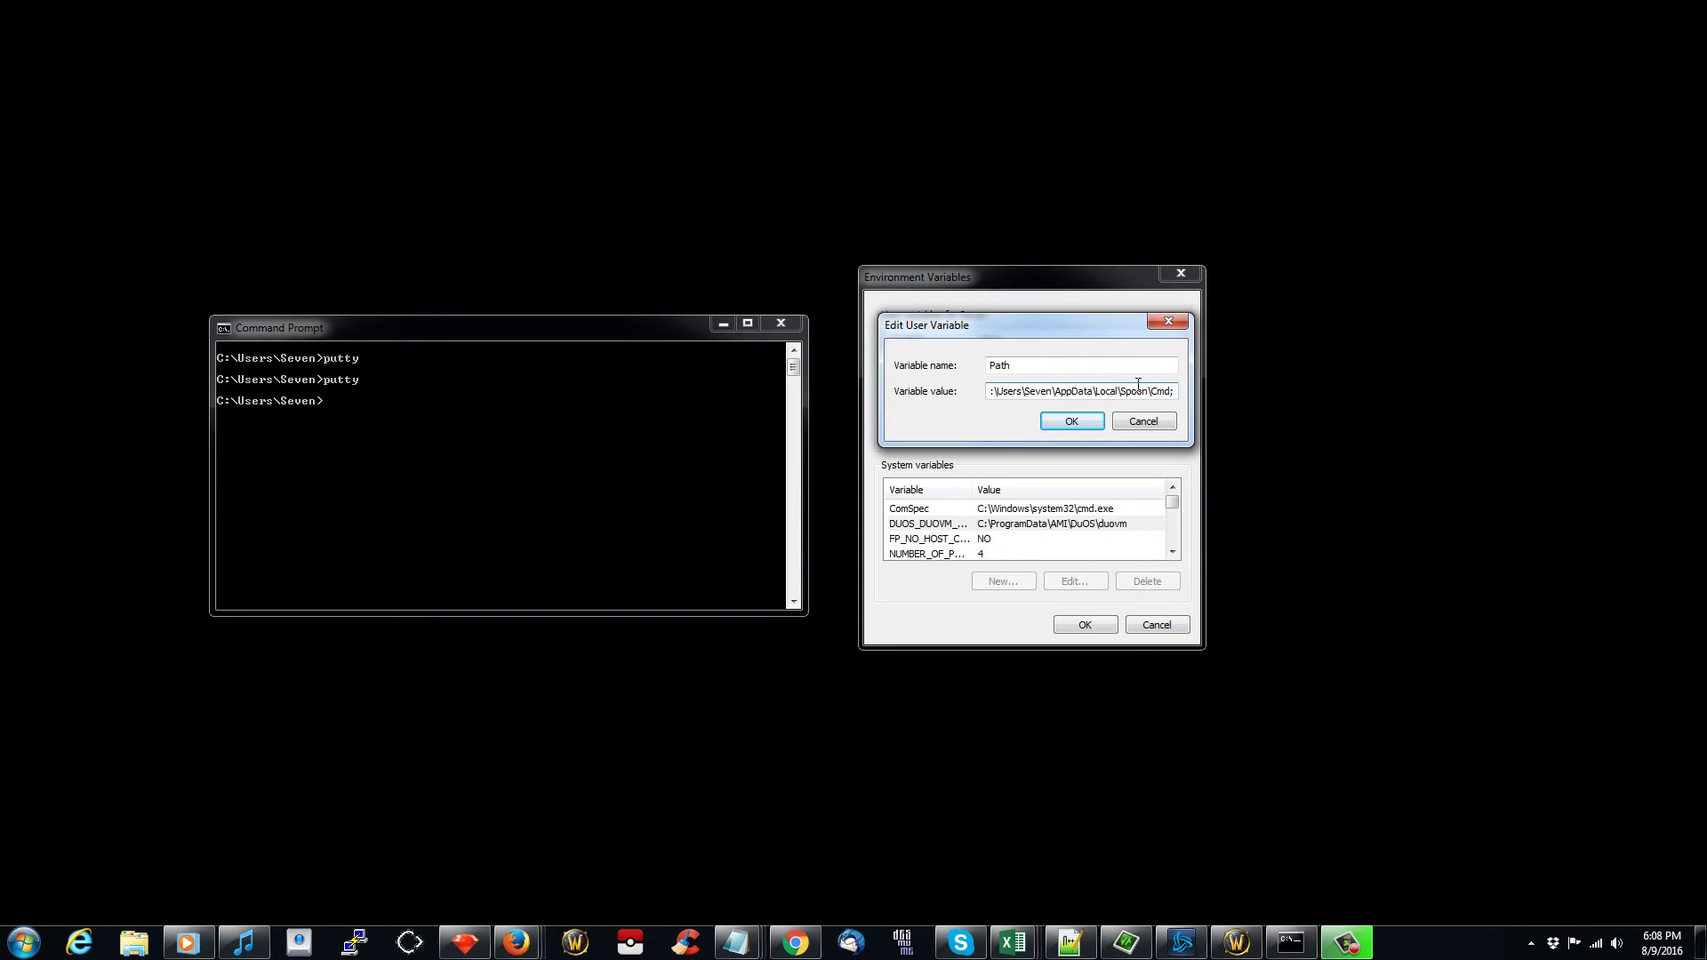
pyautogui.write(';')
# Open the PuTTY shortcut's Properties from the Start menu and move it aside.
pyautogui.click(35, 948)
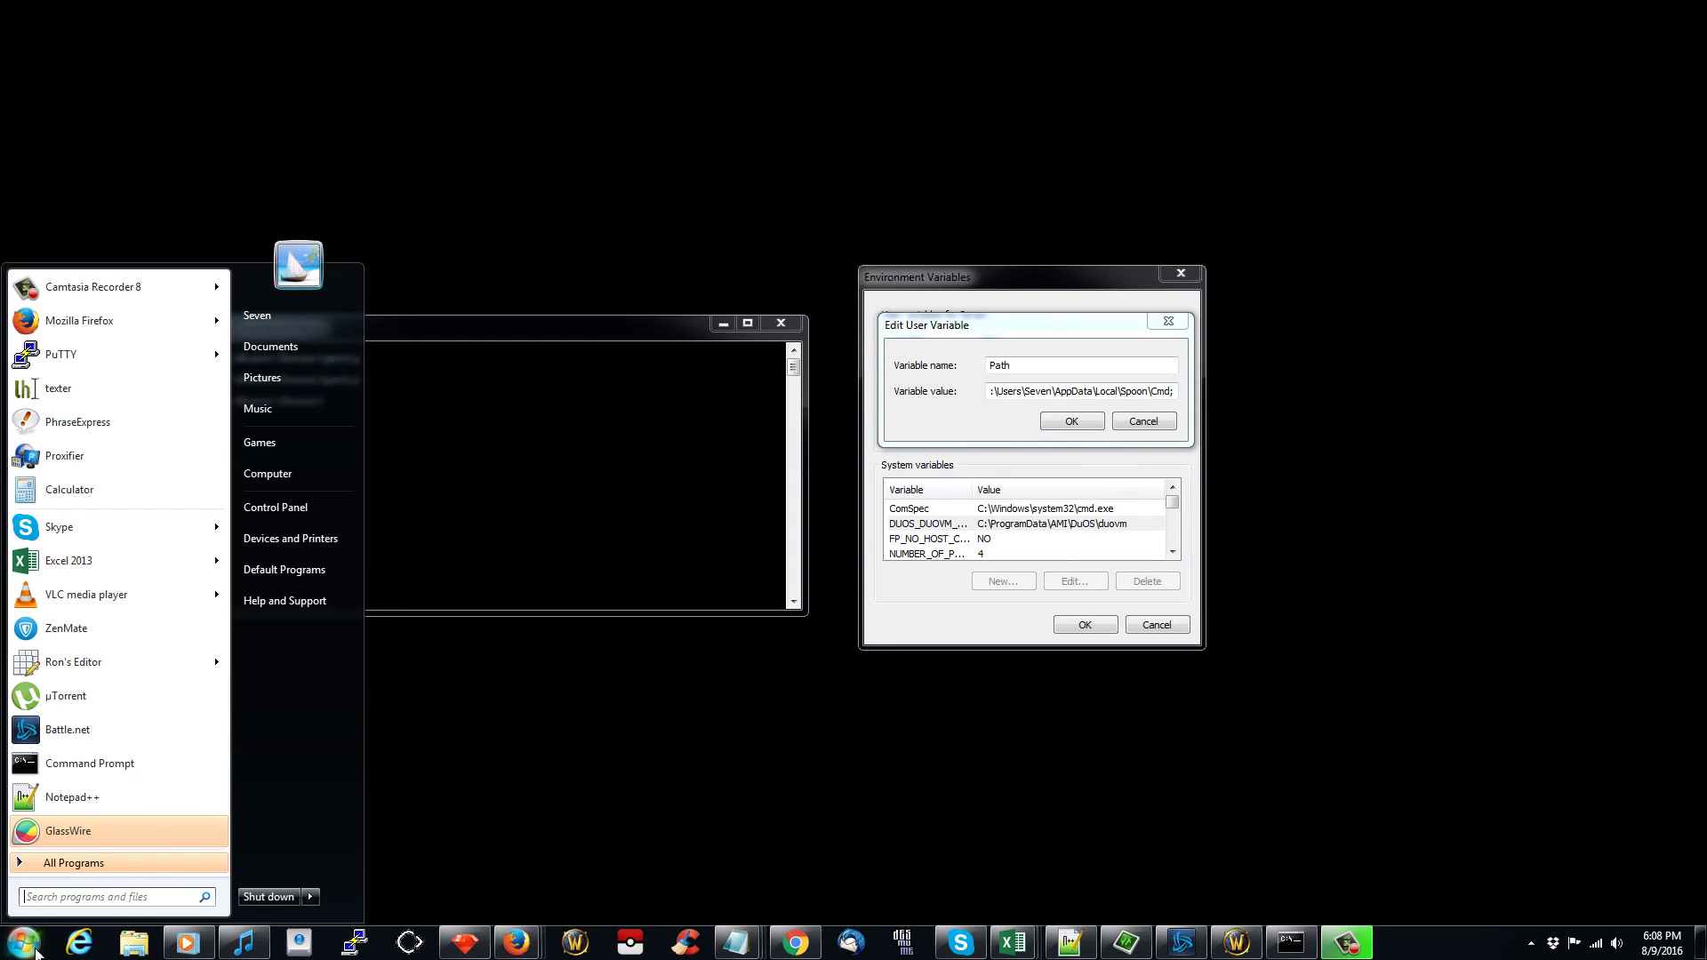
pyautogui.write('putty')
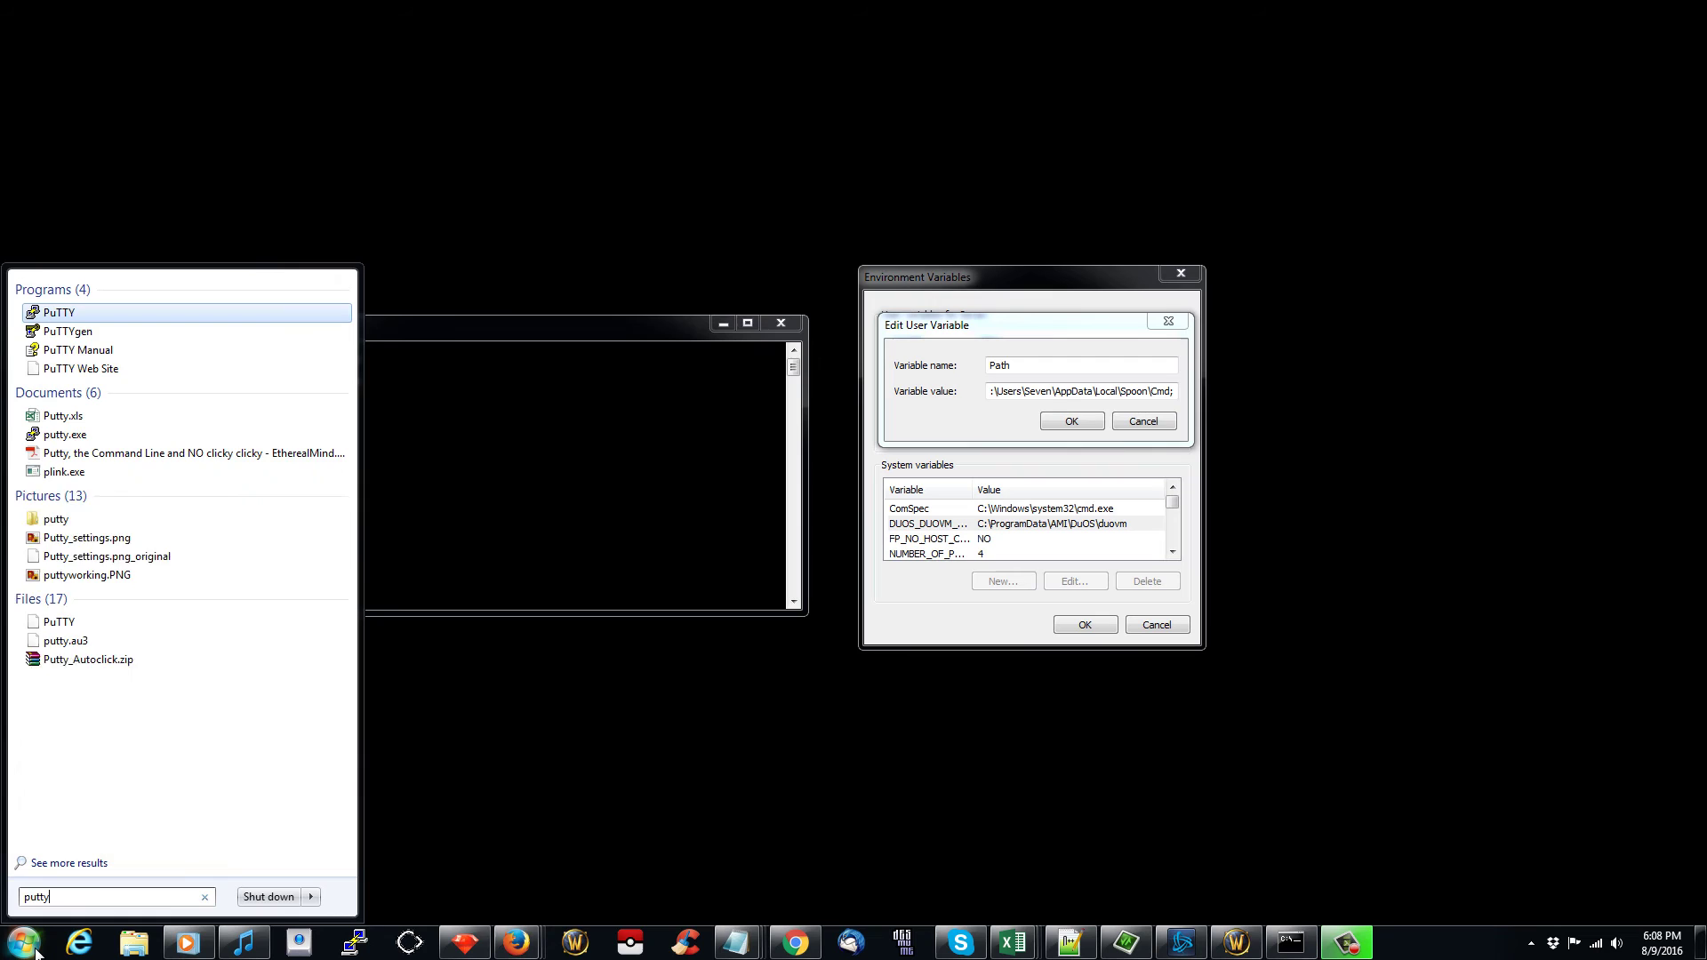
pyautogui.rightClick(142, 311)
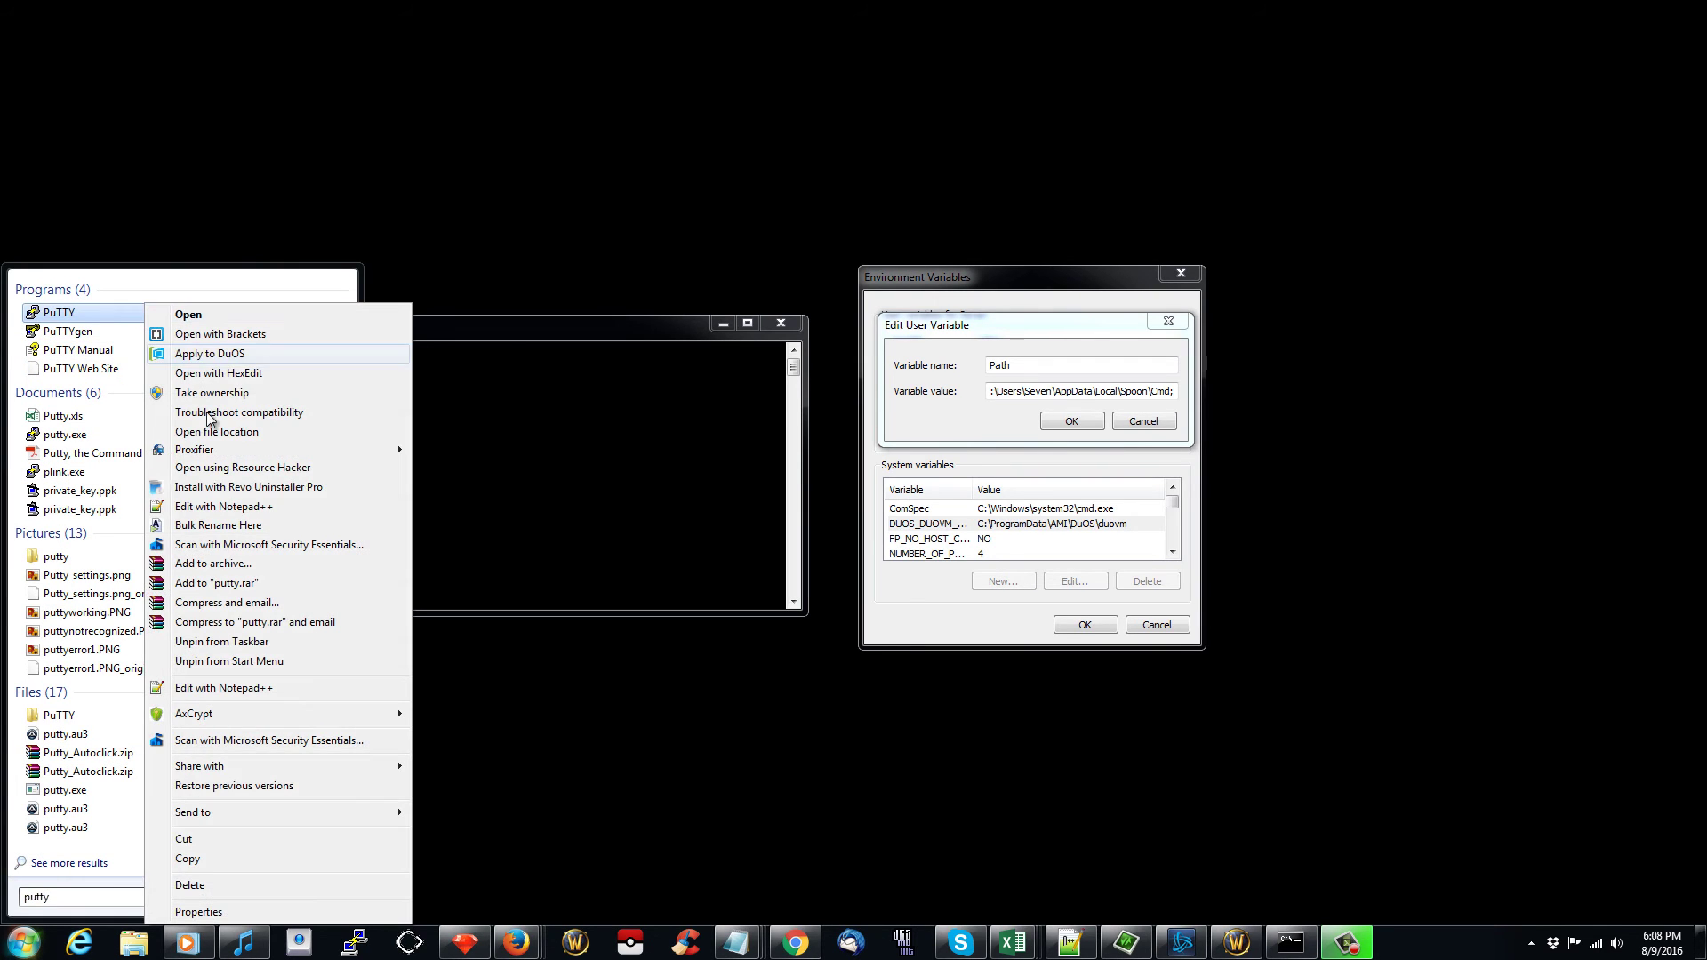
pyautogui.click(230, 913)
pyautogui.moveTo(336, 330); pyautogui.dragTo(1439, 253)
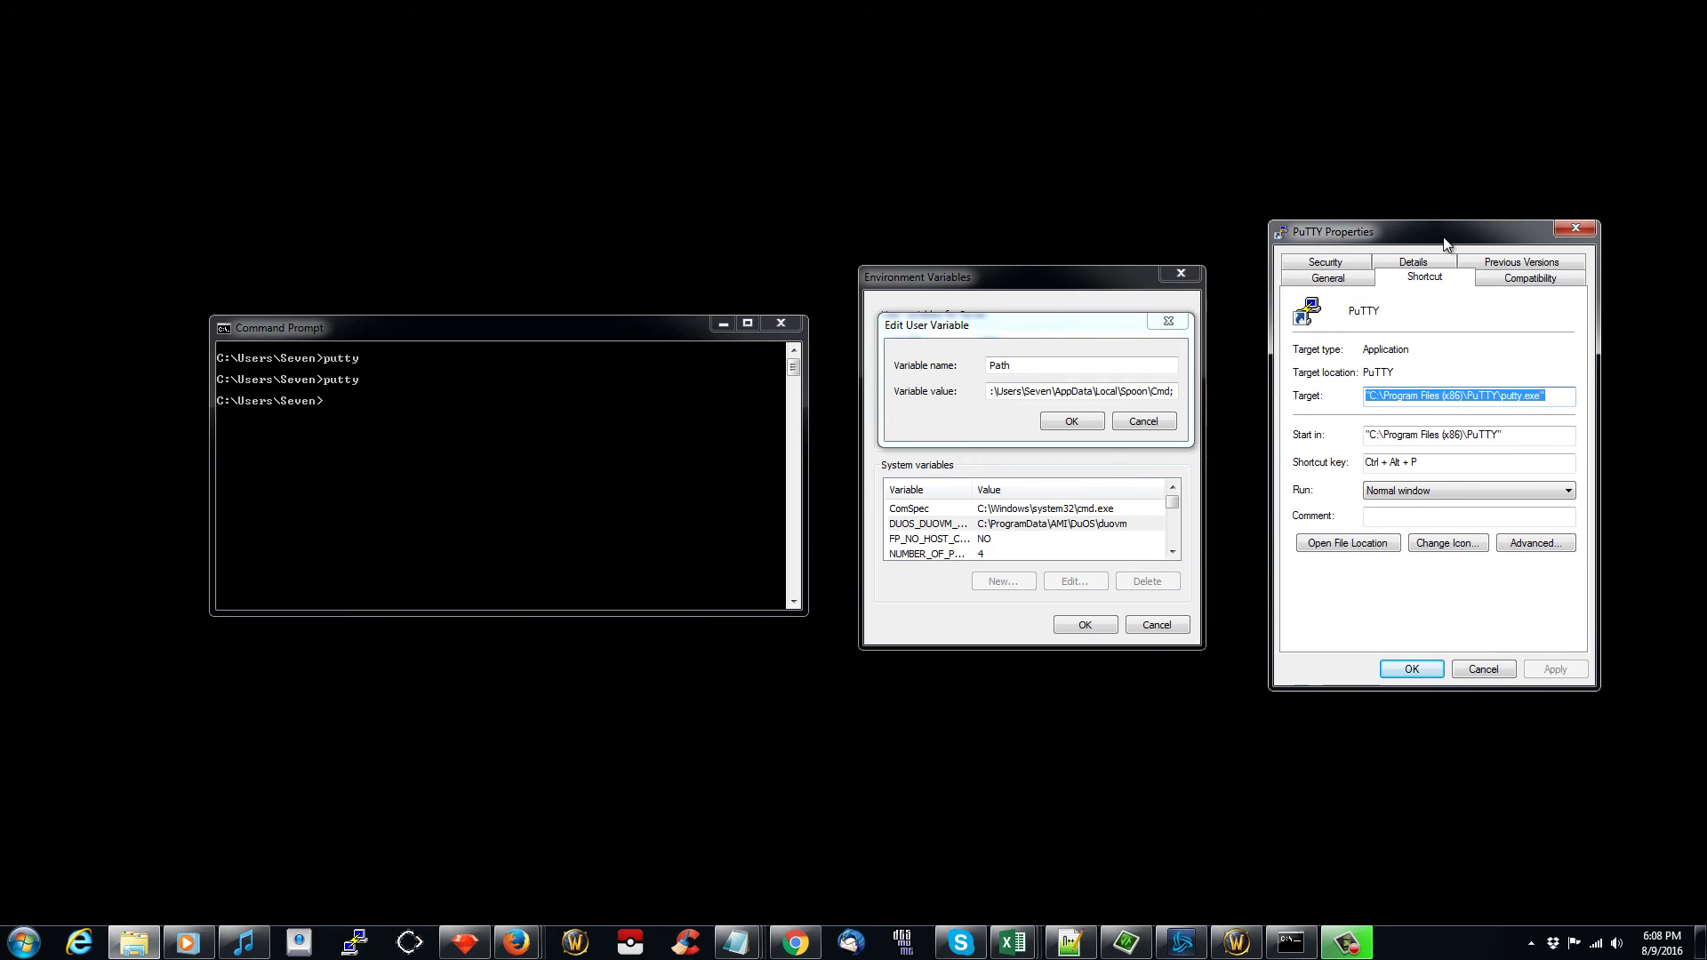
# Copy the target path C:\Program Files (x86)\PuTTY\putty.exe and return to the Path value.
pyautogui.click(1353, 418)
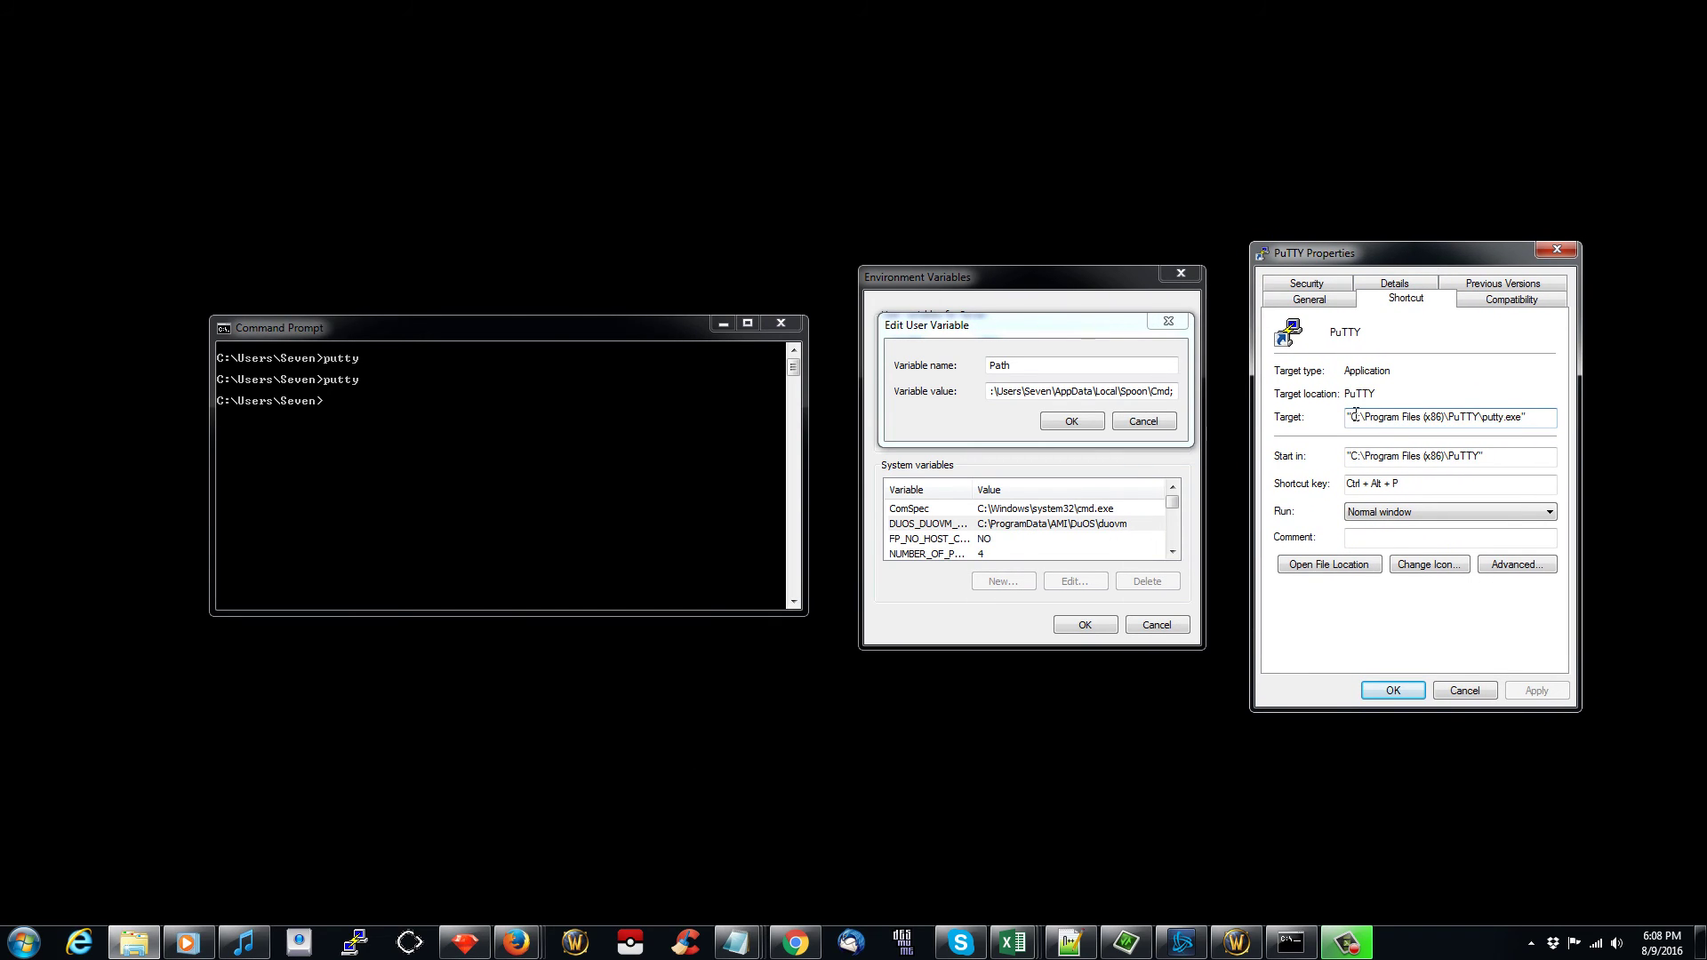
pyautogui.moveTo(1352, 418); pyautogui.dragTo(1523, 417)
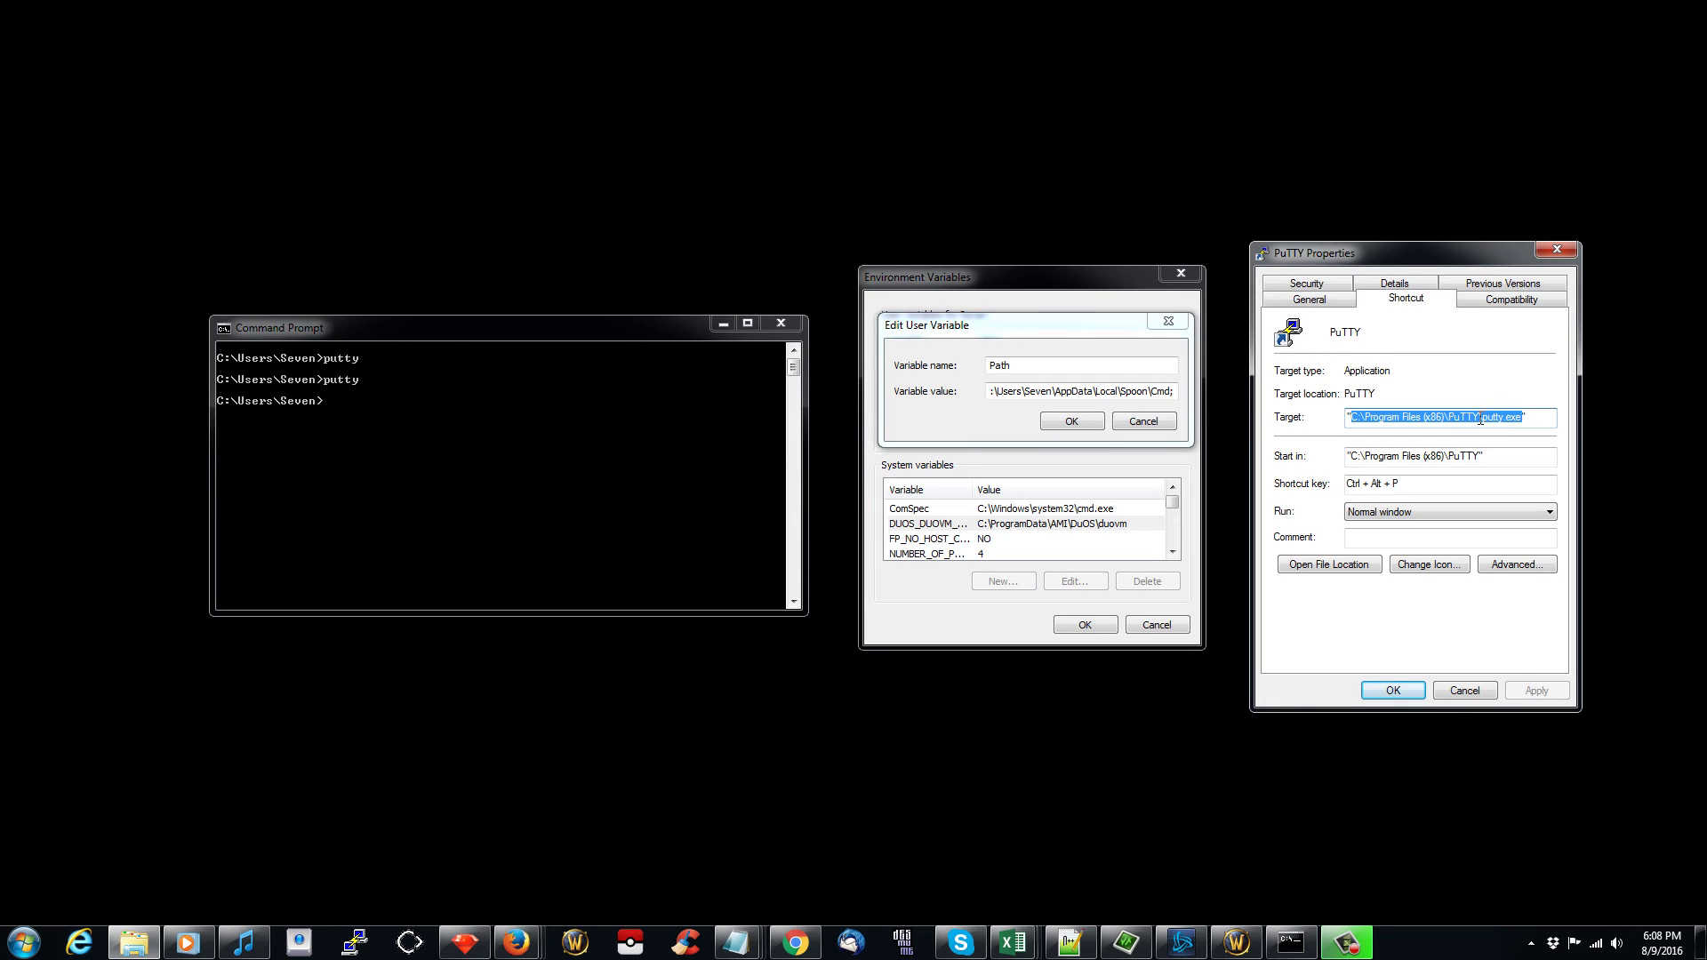
pyautogui.rightClick(1478, 417)
pyautogui.click(1532, 479)
pyautogui.click(1174, 391)
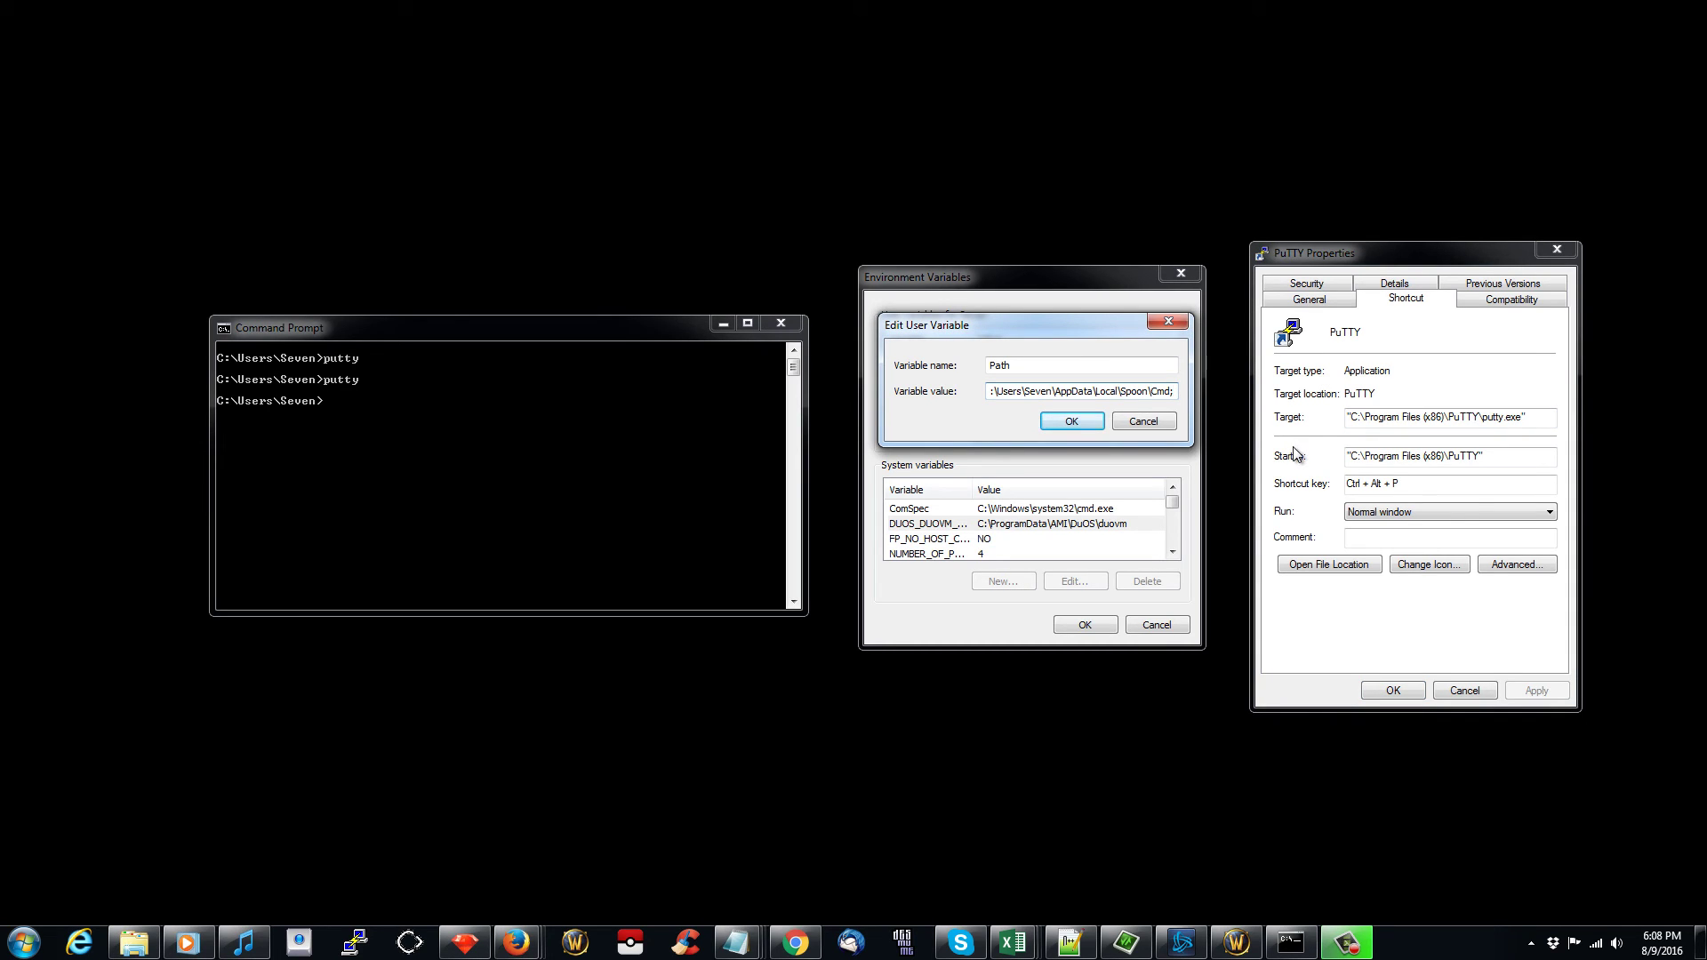
# Paste the PuTTY path onto the Path value, then close Edit User Variable and PuTTY Properties.
pyautogui.hotkey('ctrl', 'v')
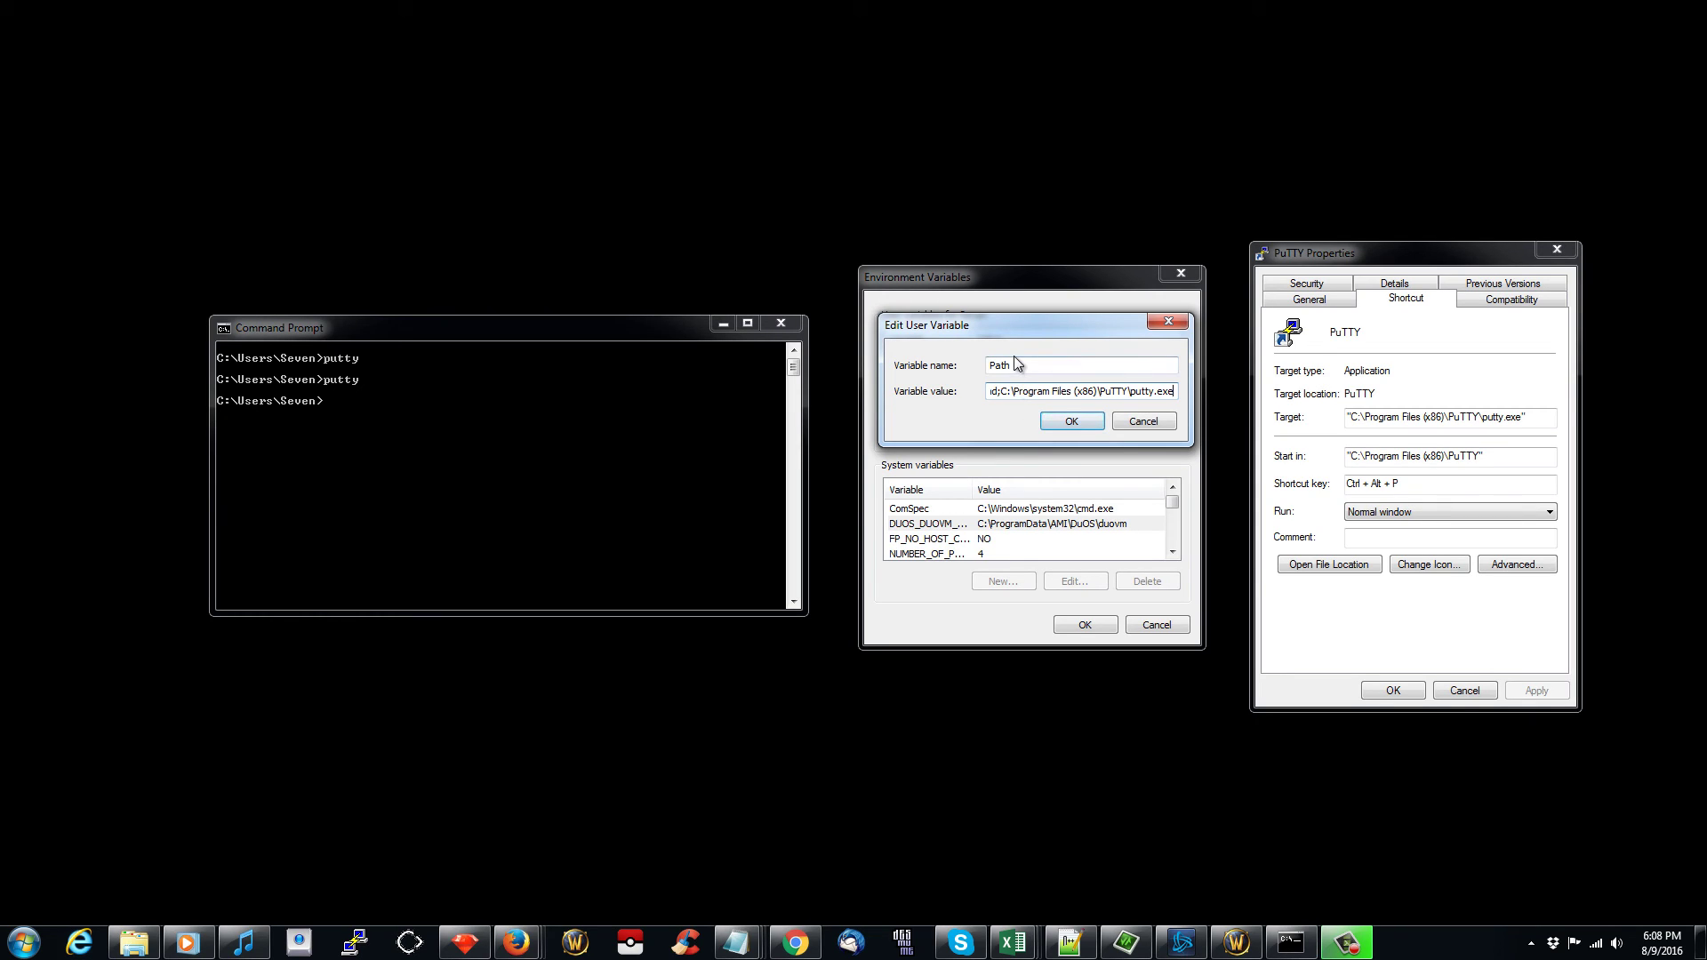
pyautogui.write(';')
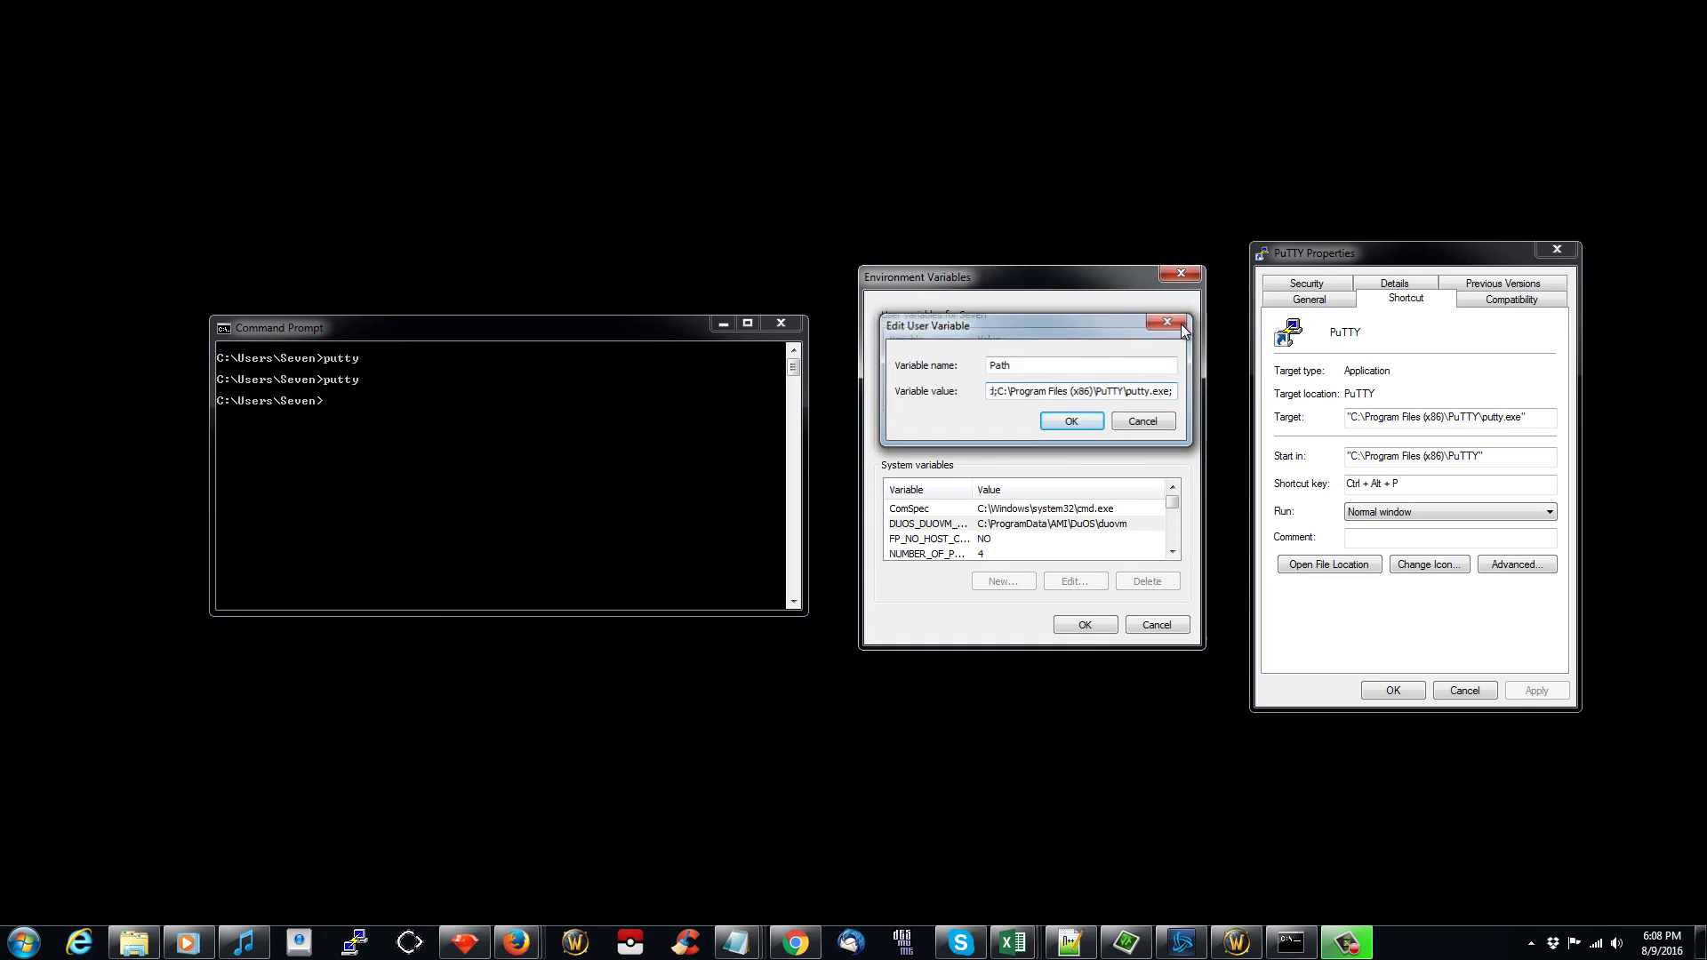
pyautogui.click(1182, 326)
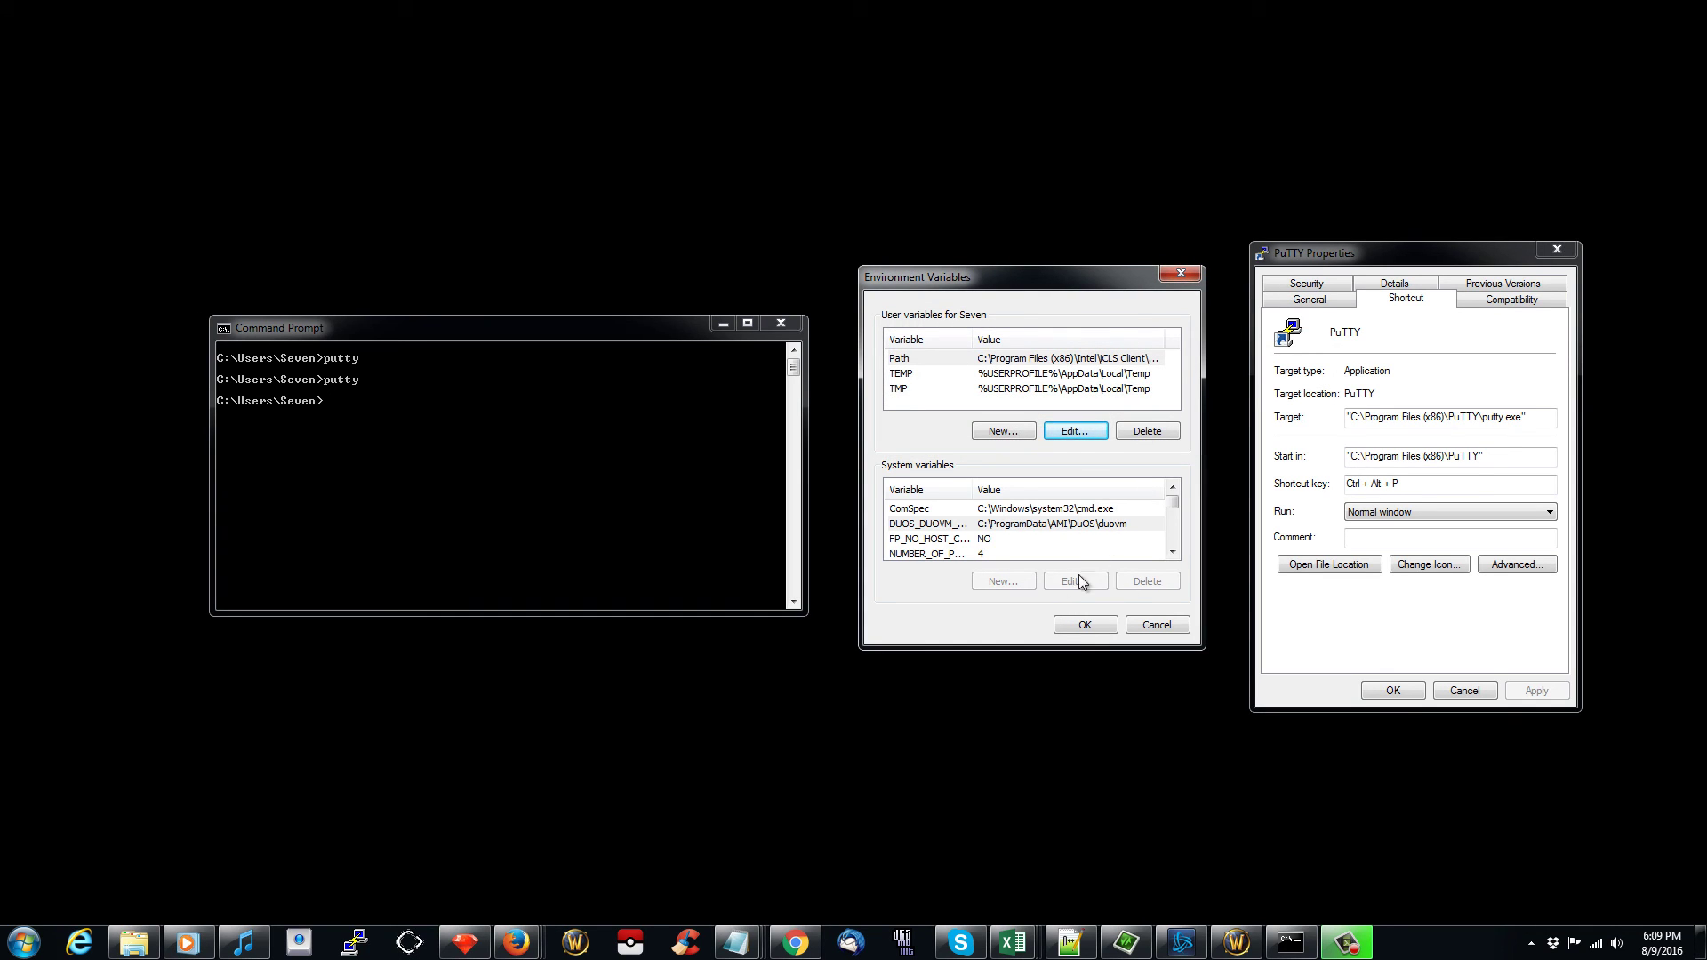
pyautogui.click(1560, 251)
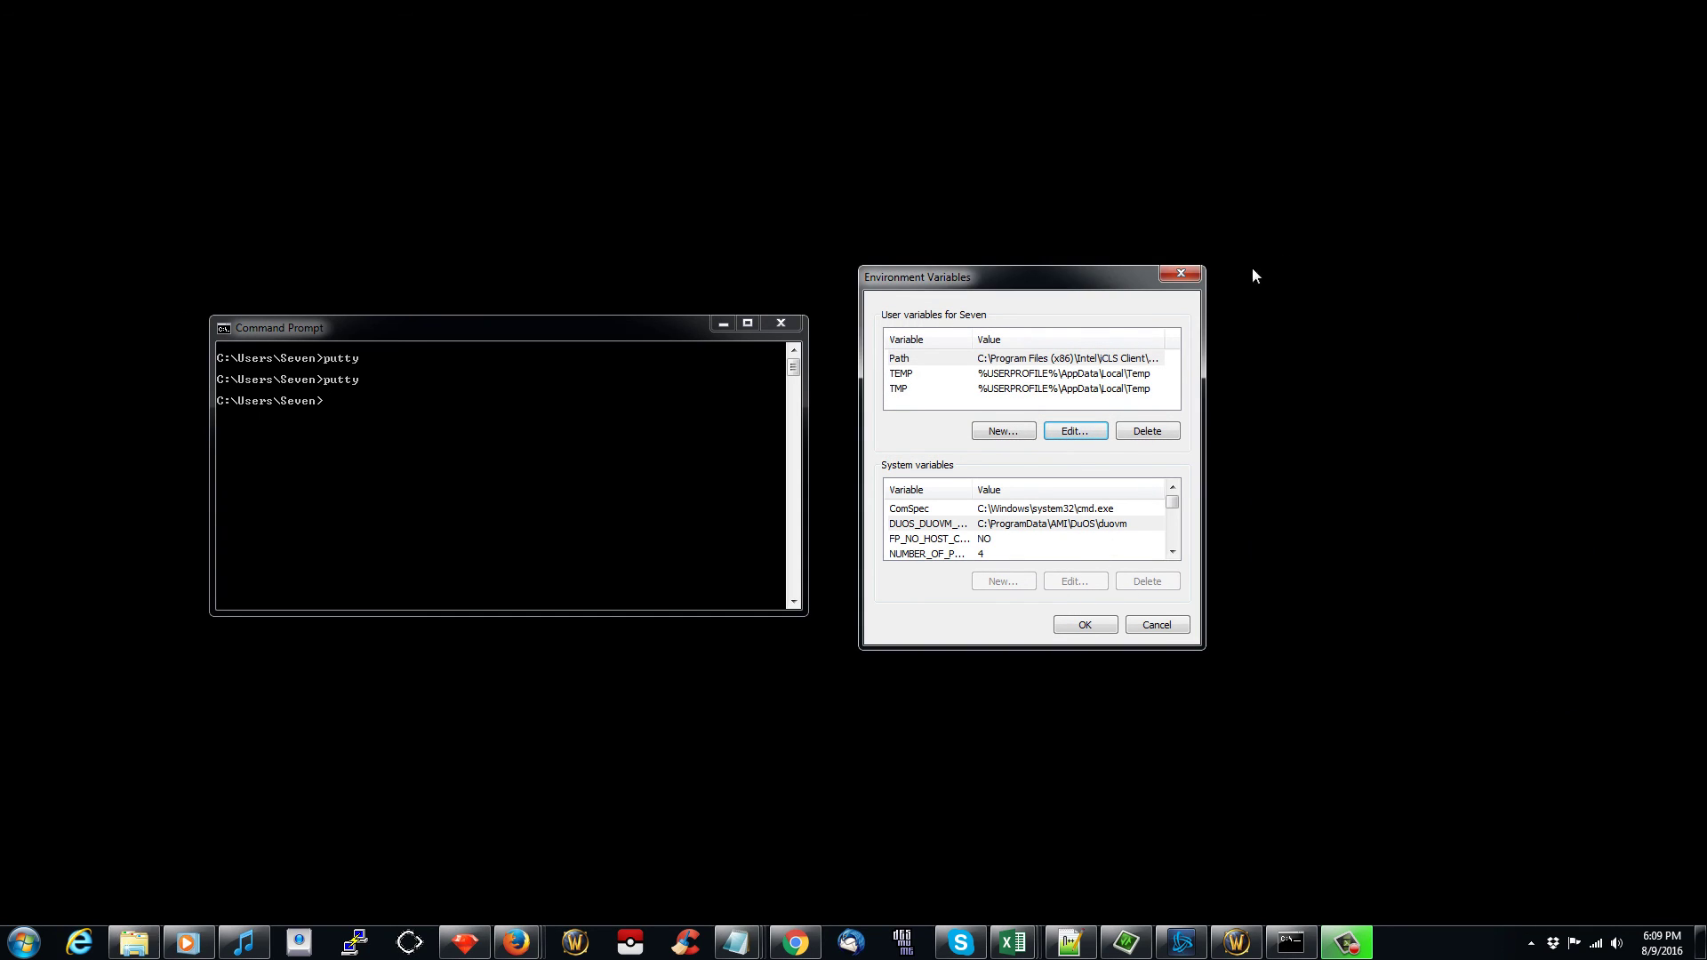
# Close Environment Variables, run putty, and place PuTTY Configuration beside the console.
pyautogui.click(1181, 273)
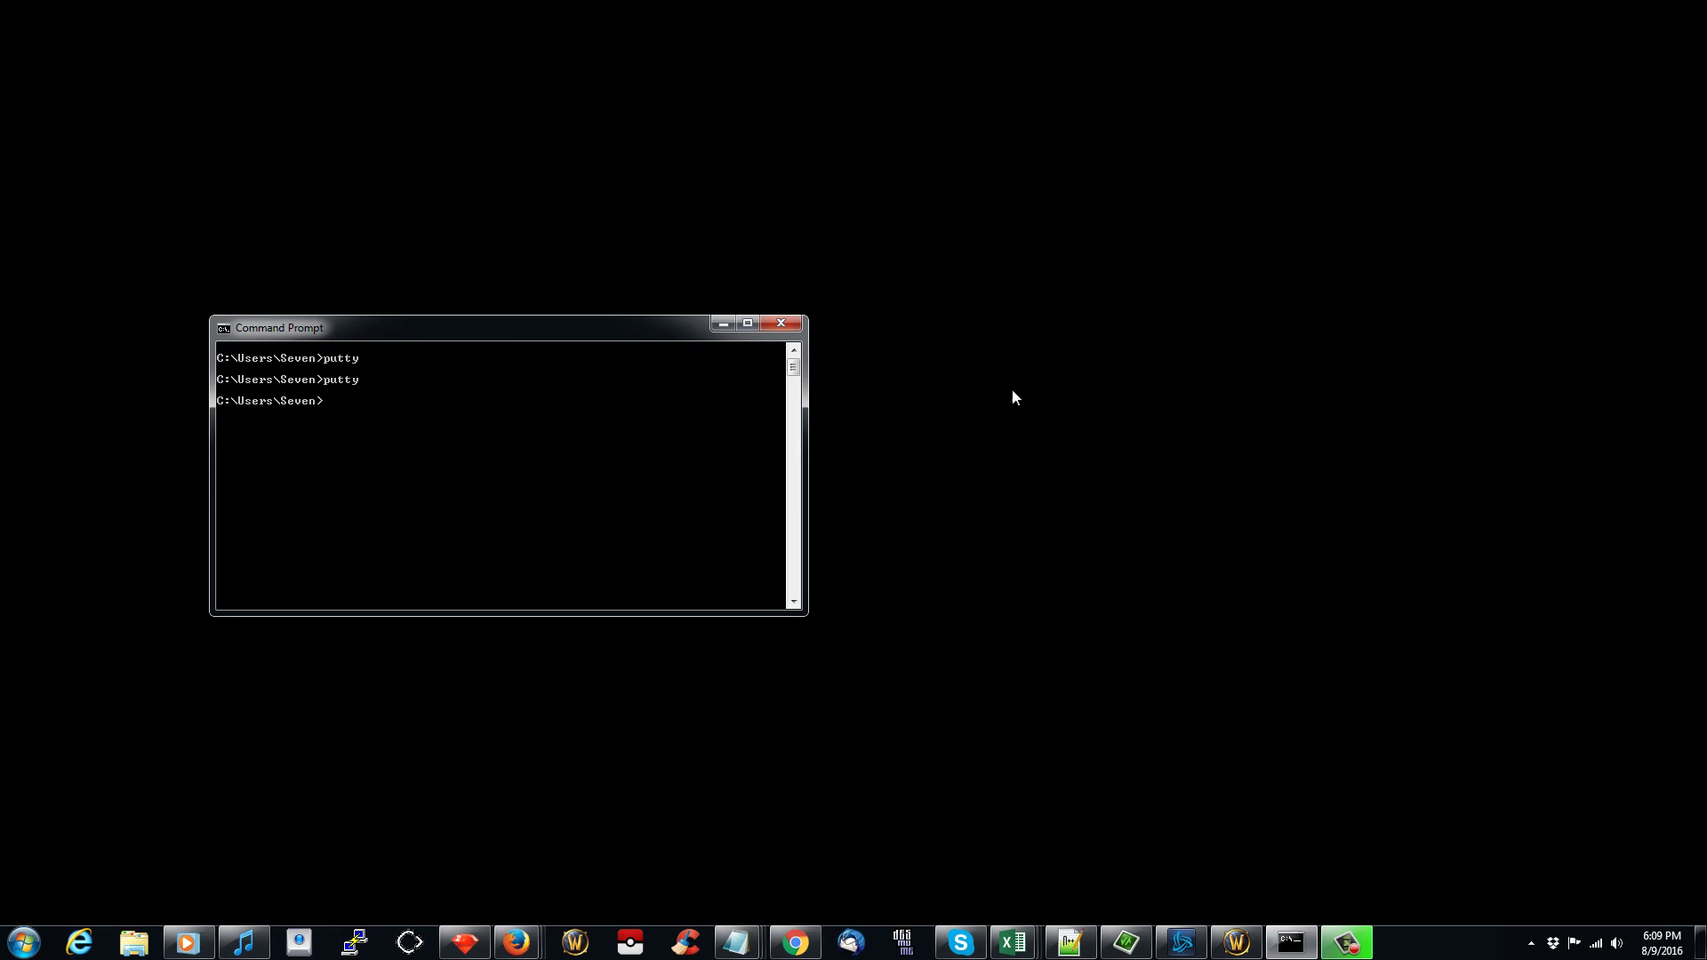
pyautogui.moveTo(652, 333)
pyautogui.mouseDown()
pyautogui.moveTo(661, 355)
pyautogui.moveTo(920, 377)
pyautogui.mouseUp()
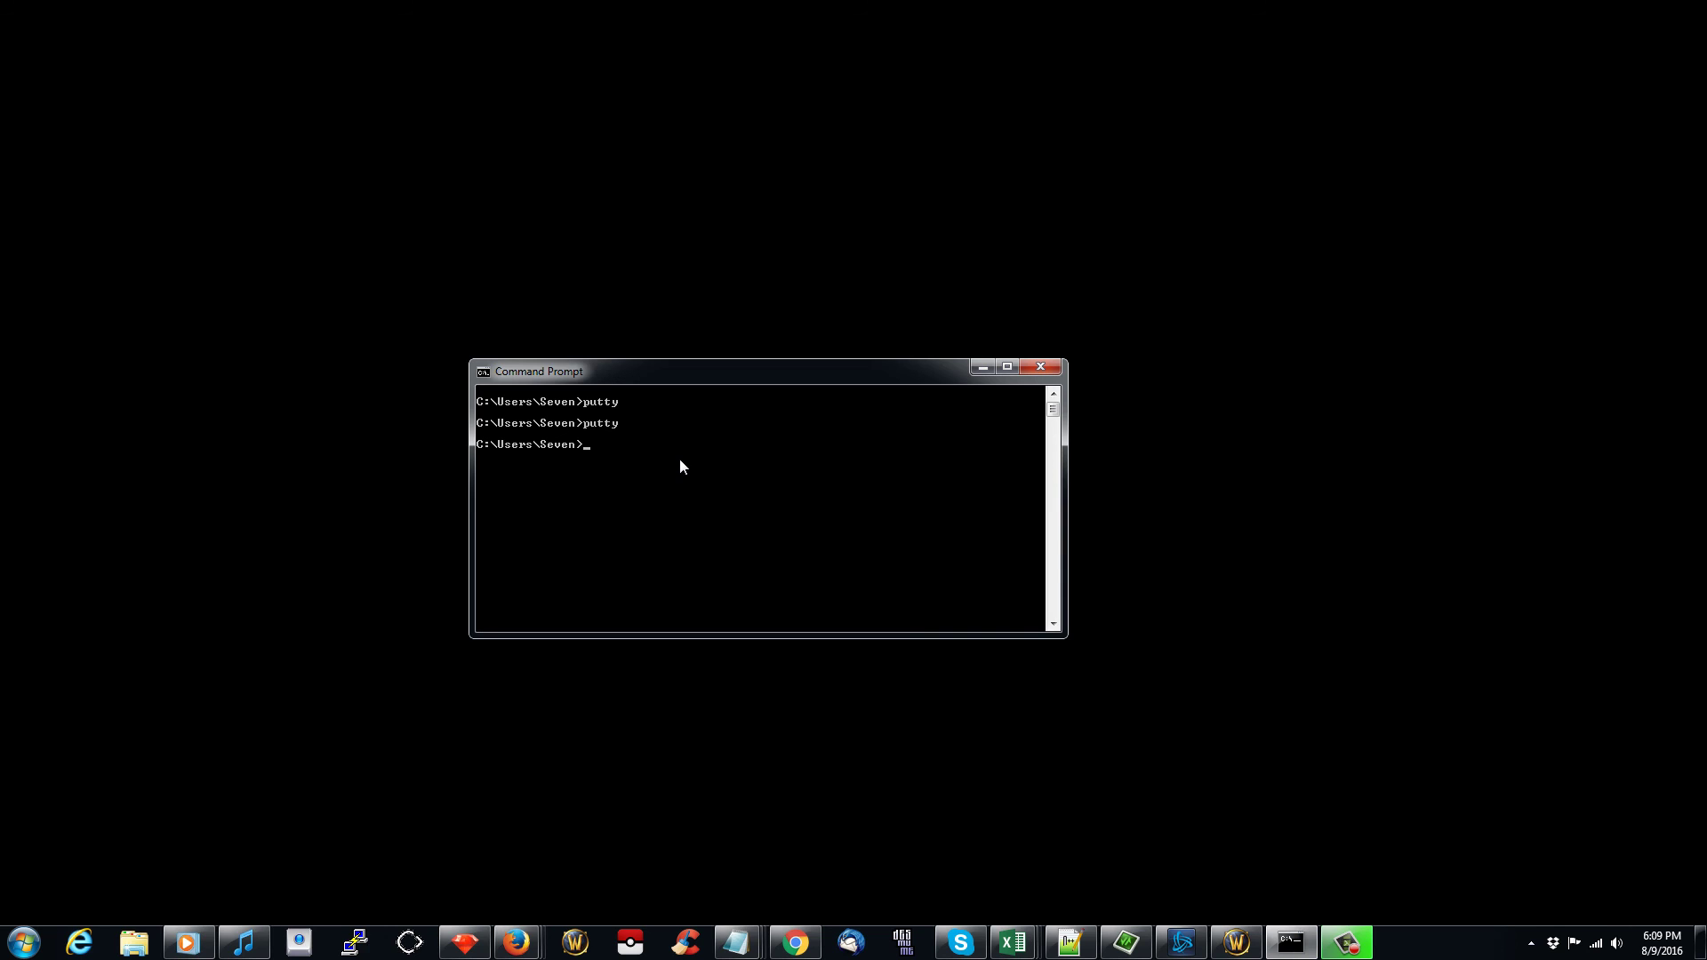
pyautogui.write('putty')
pyautogui.press('Return')
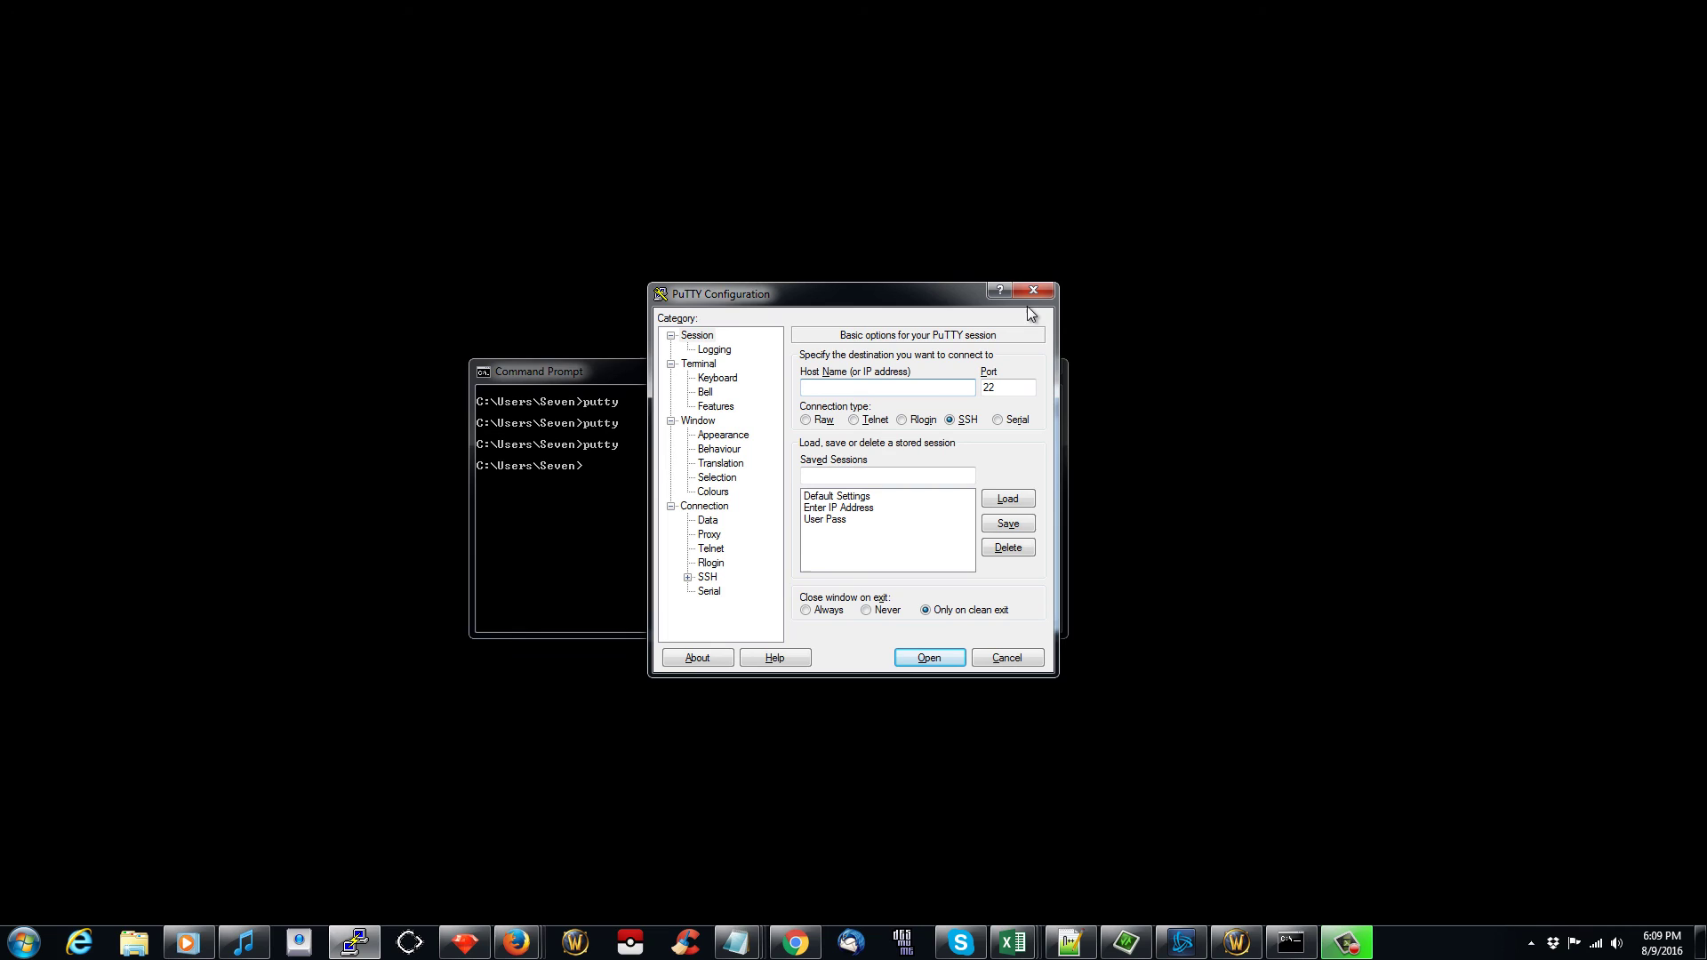
pyautogui.moveTo(910, 302); pyautogui.dragTo(1334, 294)
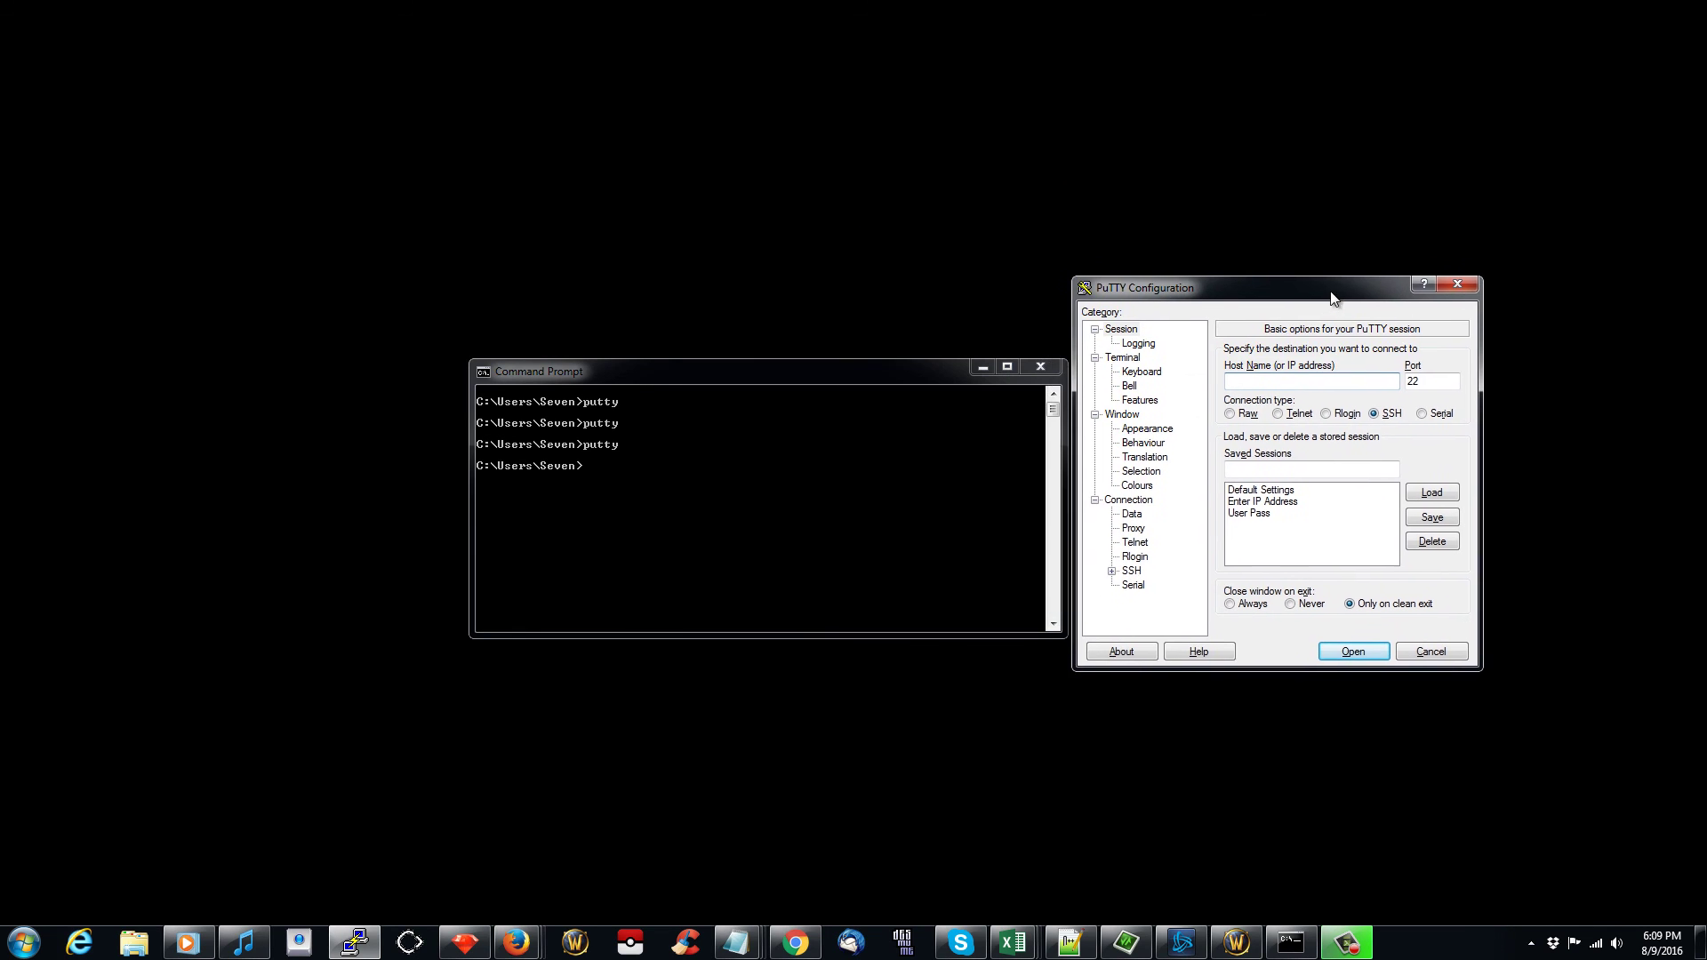
pyautogui.moveTo(886, 370); pyautogui.dragTo(707, 343)
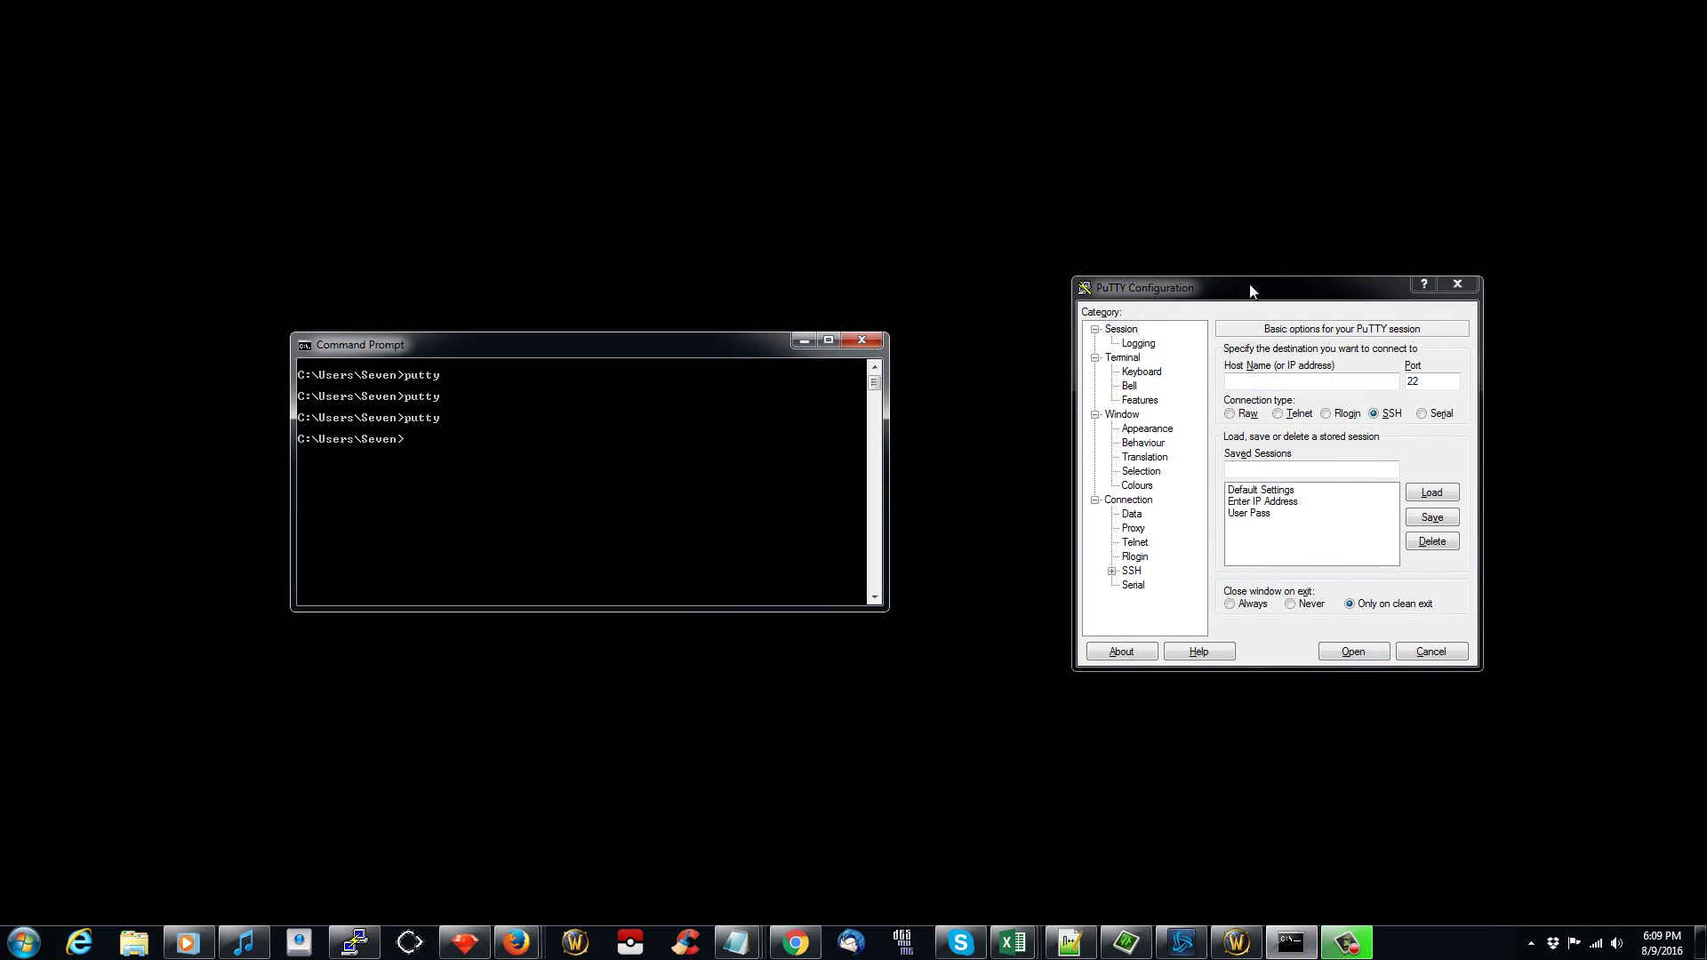
pyautogui.moveTo(1232, 302); pyautogui.dragTo(1060, 305)
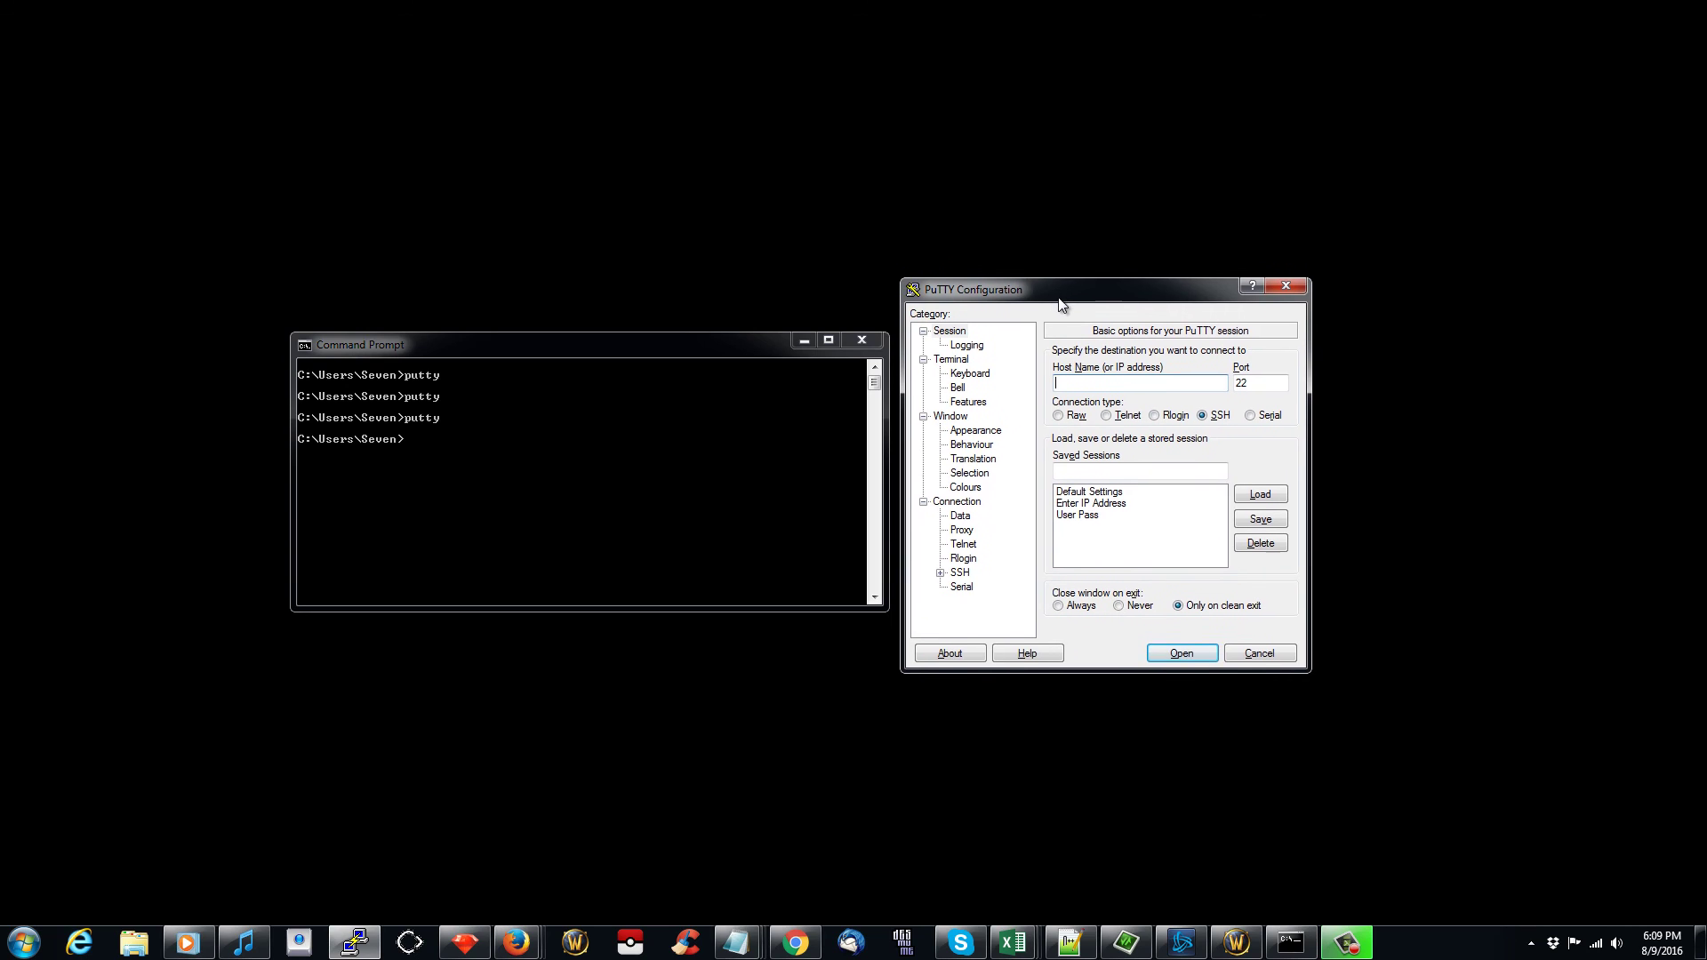